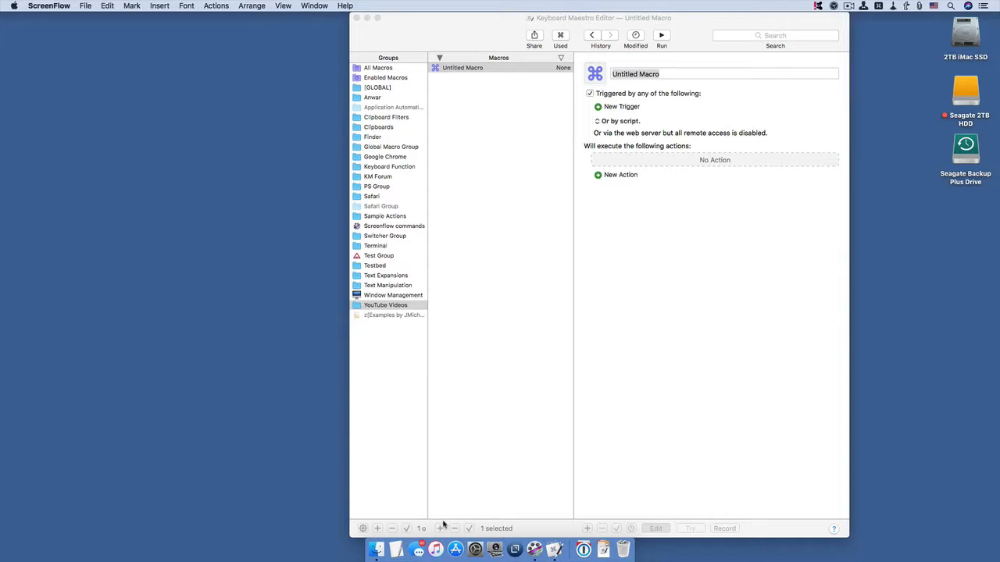
# Step: Open the Contacts app and select the My Card entry in the All iCloud list
pyautogui.press('super')
pyautogui.press('super+space')
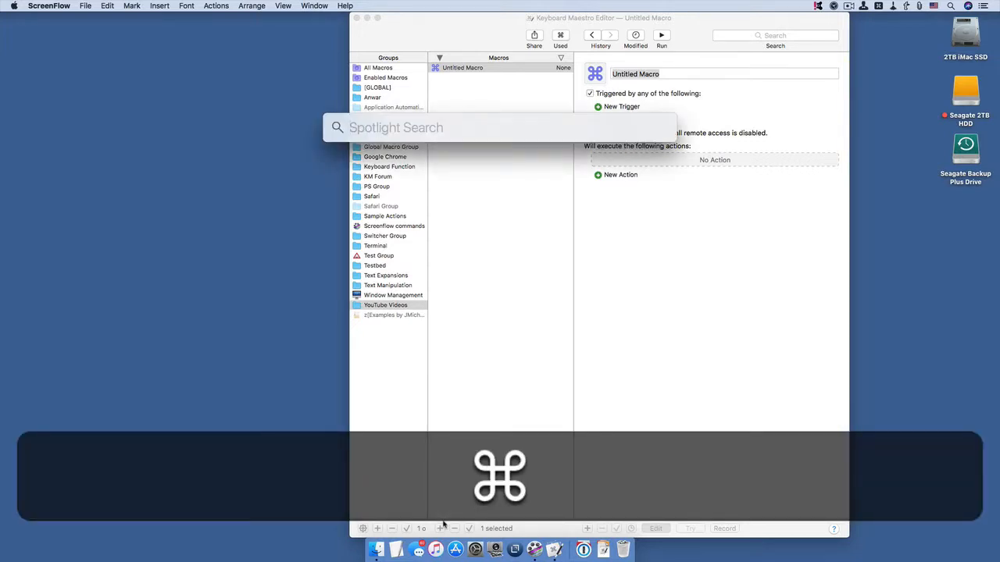
pyautogui.write('cont')
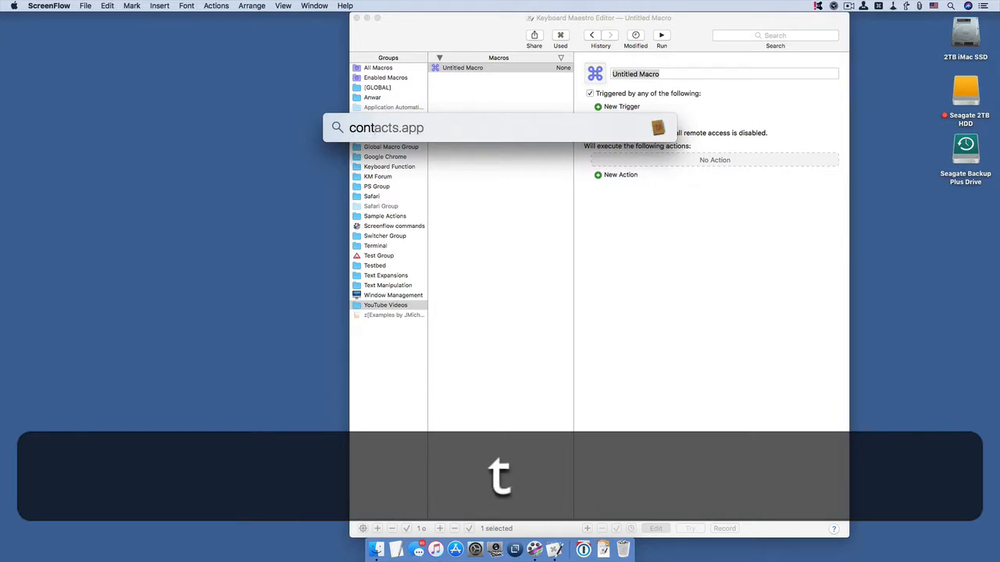
pyautogui.press('Return')
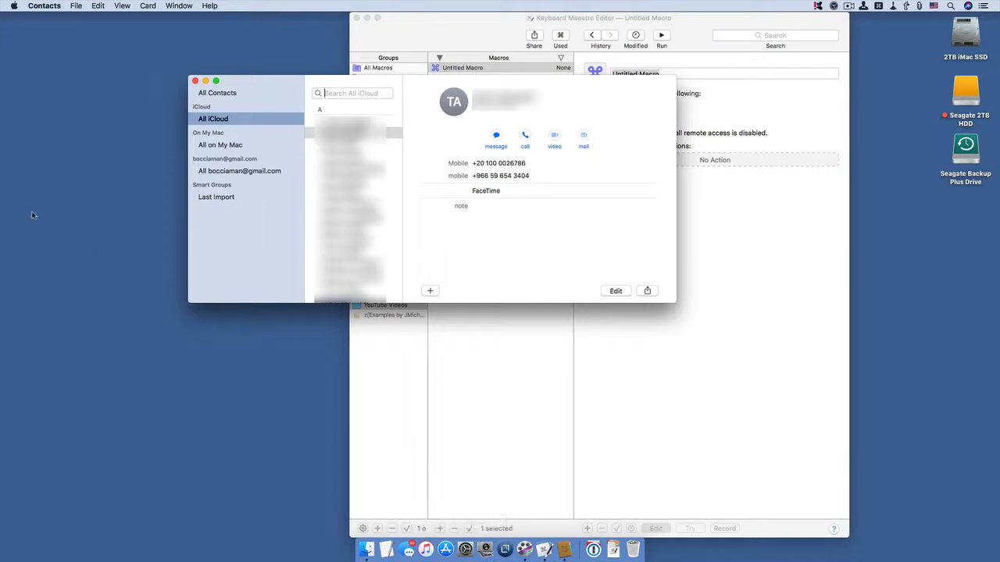
pyautogui.scroll(1, 362, 249)
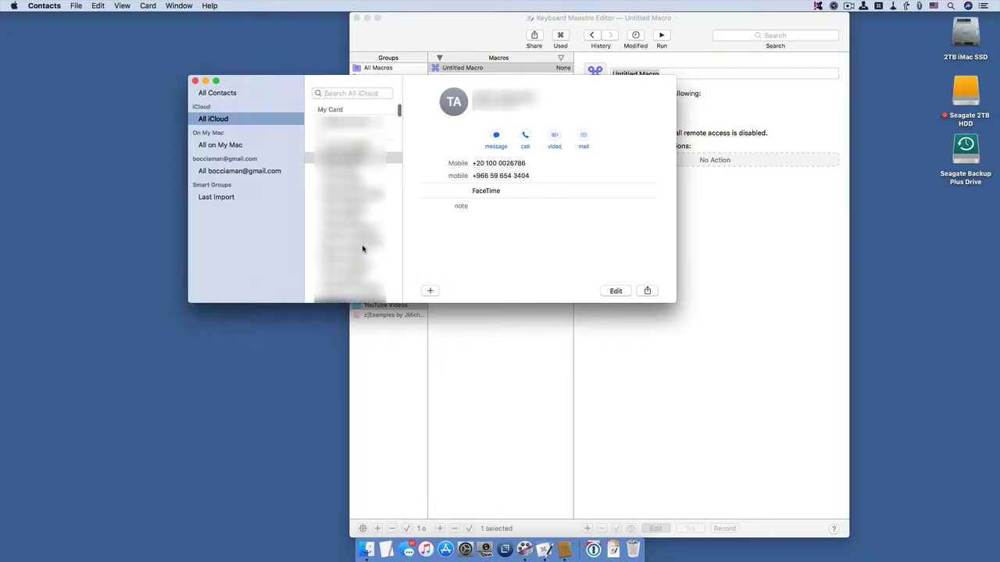
pyautogui.click(346, 123)
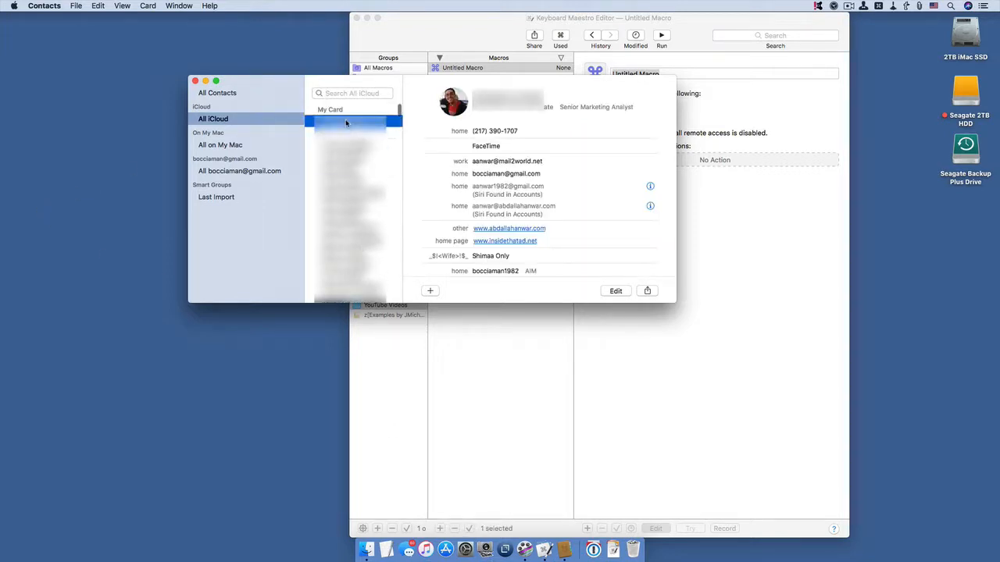
pyautogui.scroll(-1, 349, 128)
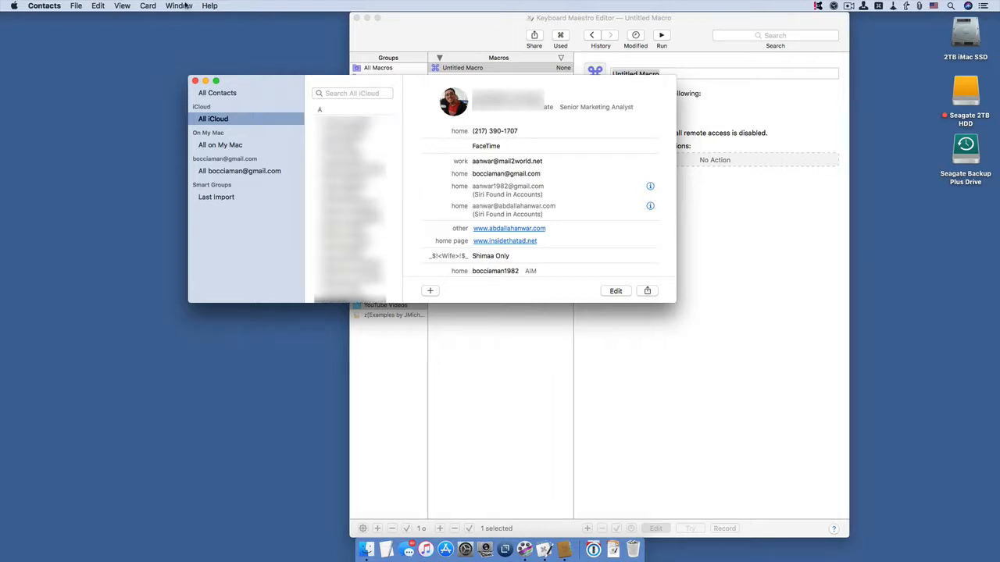
pyautogui.click(104, 4)
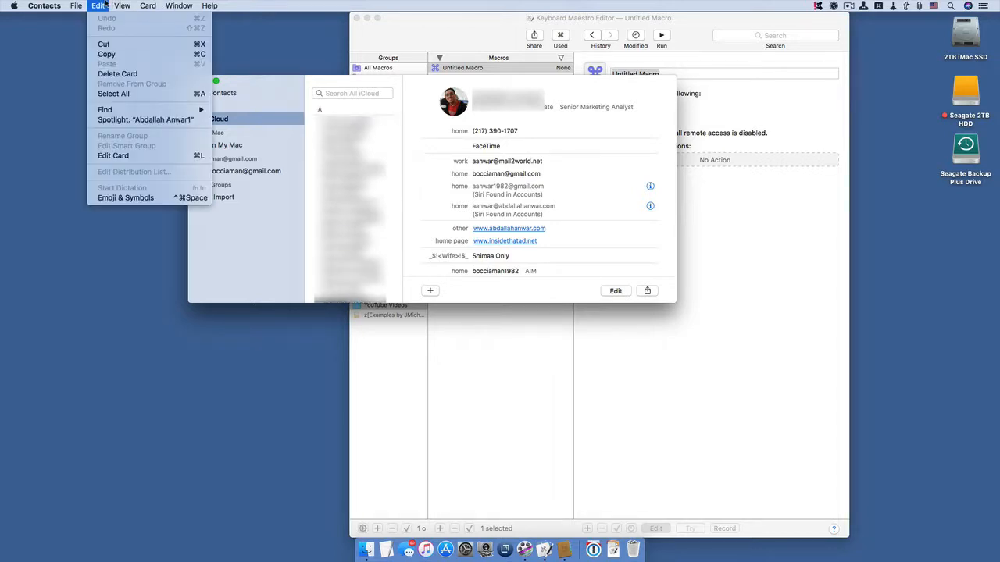
pyautogui.moveTo(74, 8)
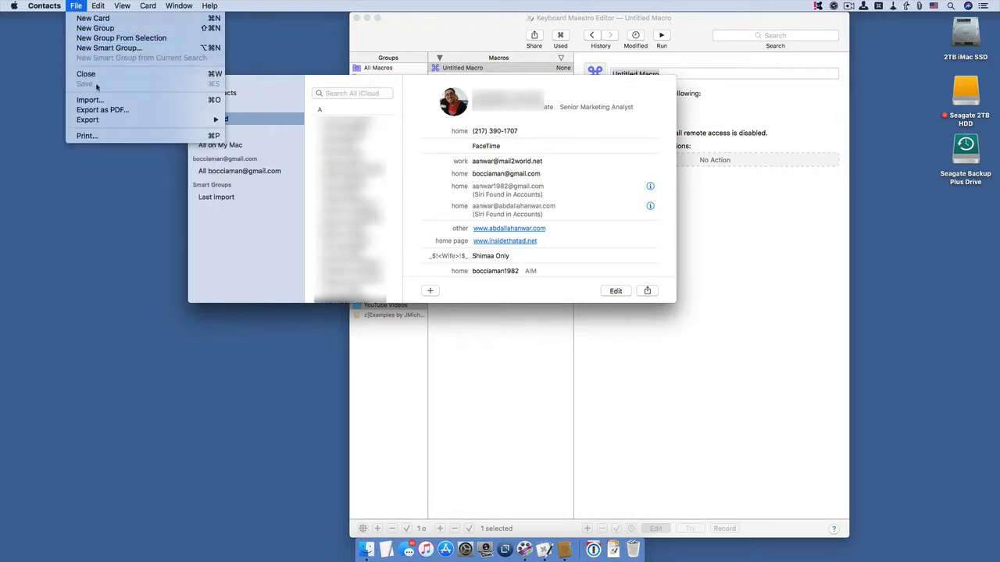
pyautogui.moveTo(117, 122)
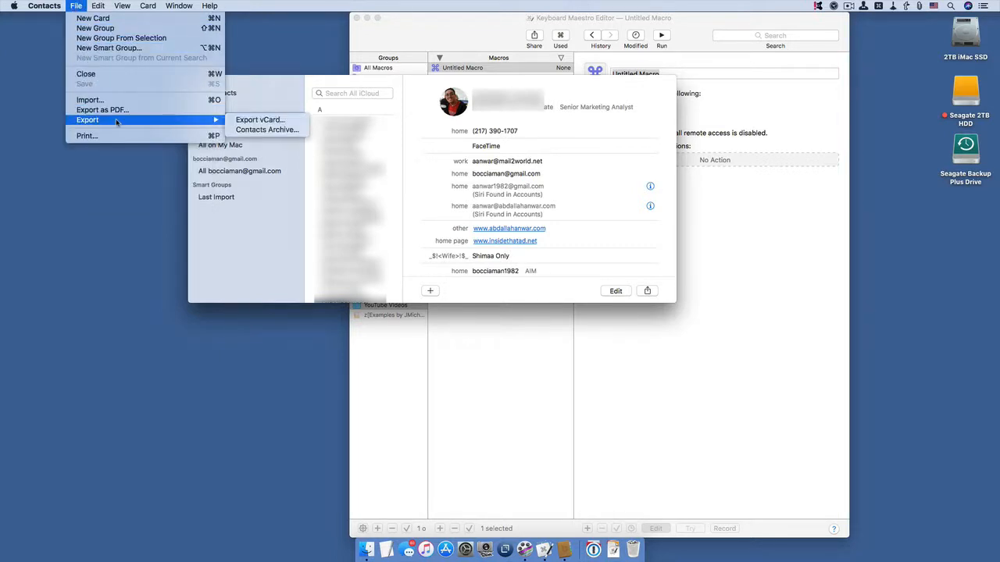
pyautogui.click(236, 125)
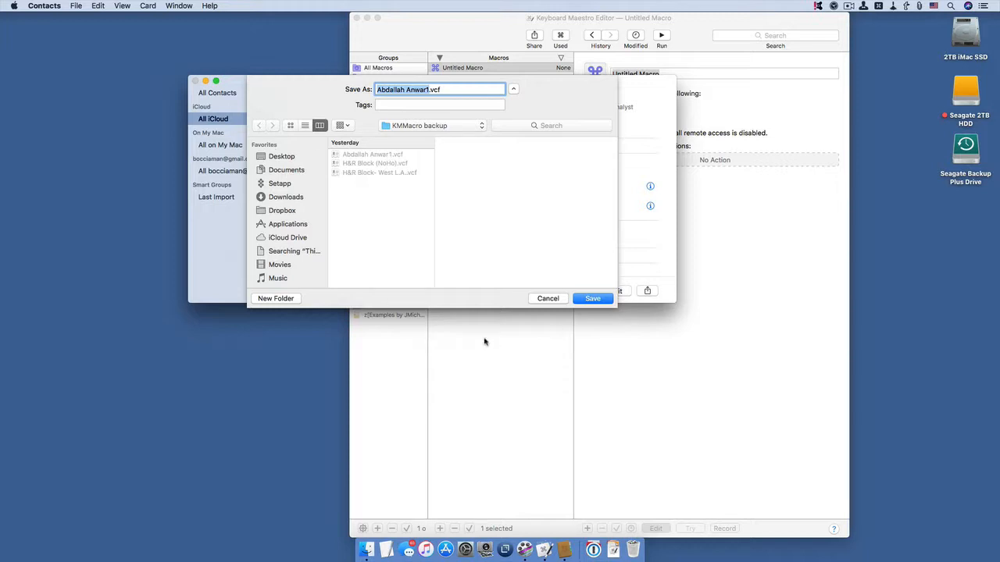
pyautogui.click(545, 298)
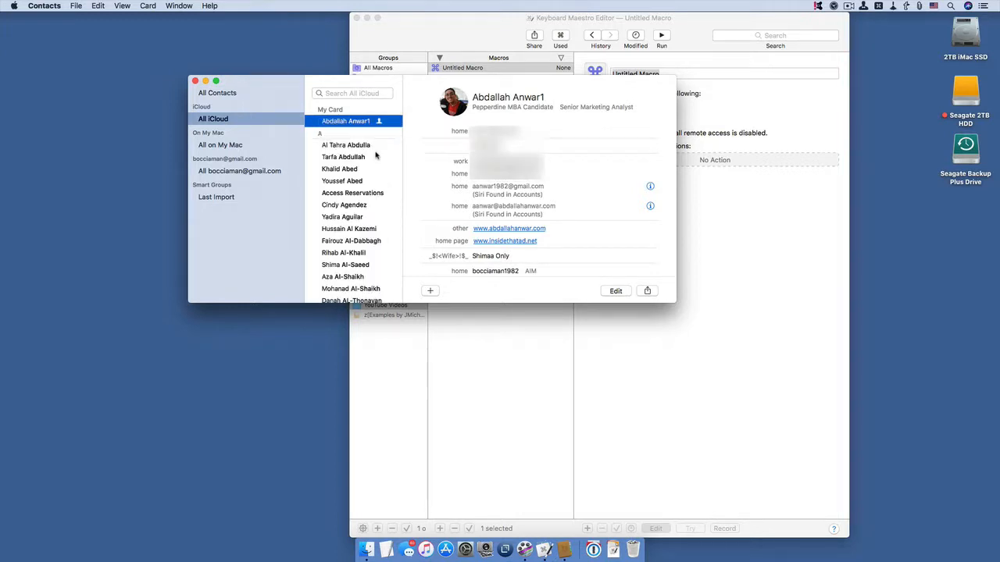
# Step: Select the My Card entry together with the first contact under A and start exporting both as a vCard
pyautogui.press('shift')
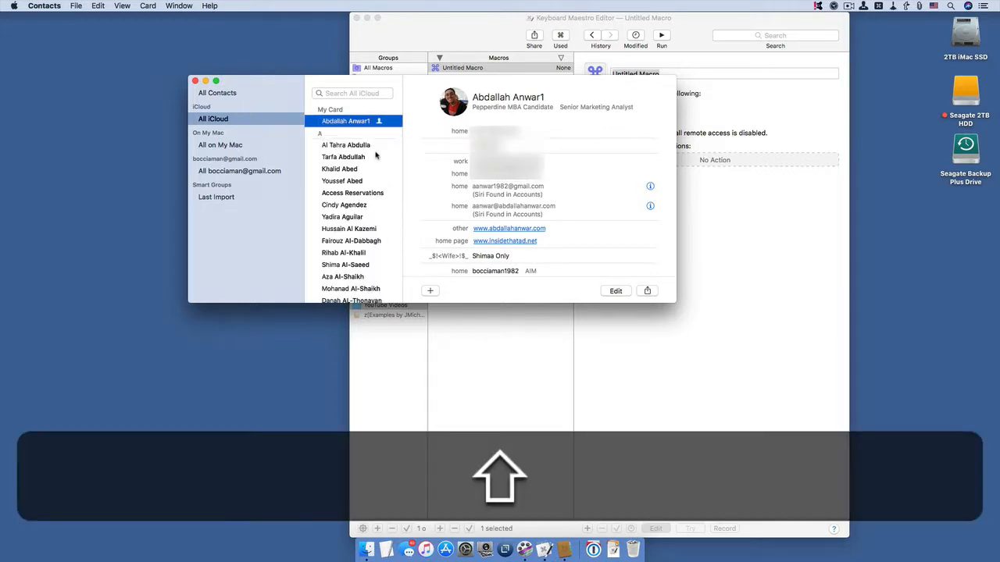
pyautogui.hotkey('shift', 'Down')
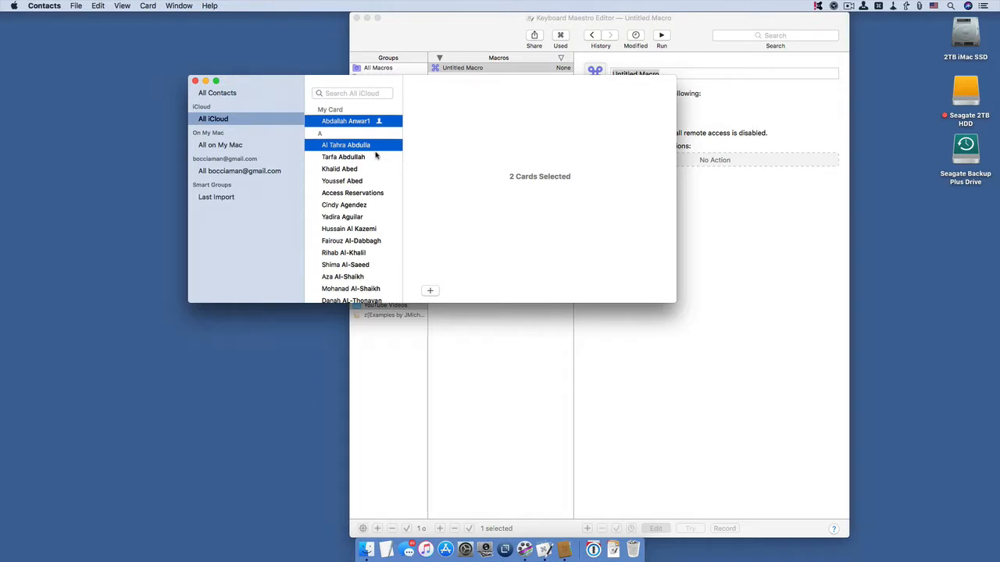
pyautogui.click(99, 5)
pyautogui.moveTo(81, 5)
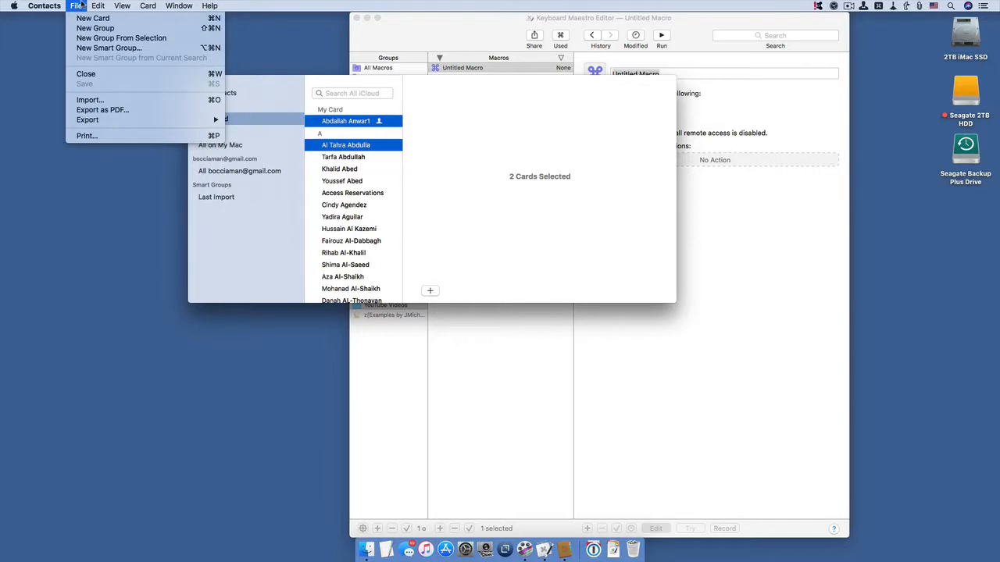
pyautogui.moveTo(106, 122)
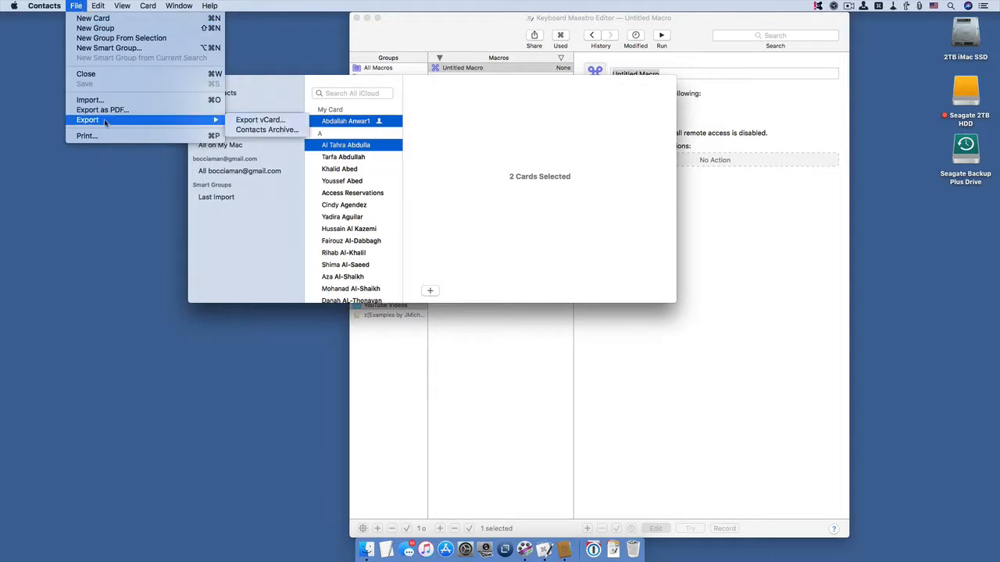
pyautogui.click(262, 121)
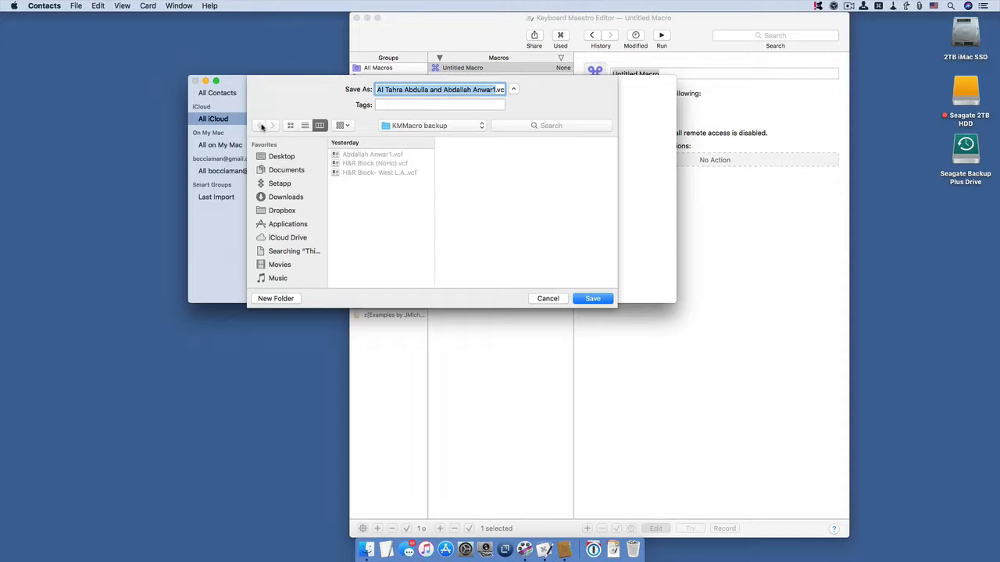
# Step: Save the exported vCard file to the Desktop and close the Contacts window to return to Keyboard Maestro
pyautogui.click(403, 126)
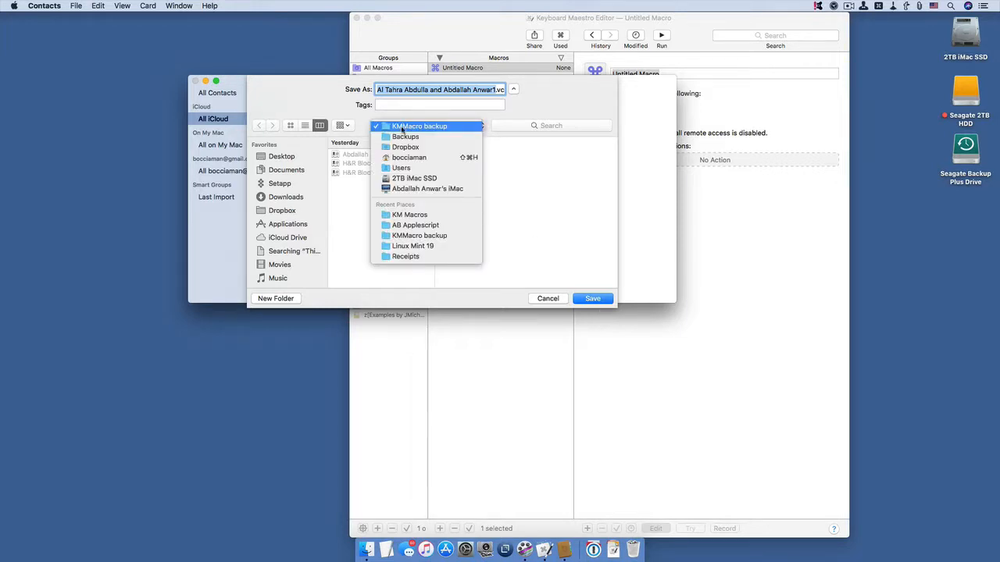
pyautogui.click(284, 161)
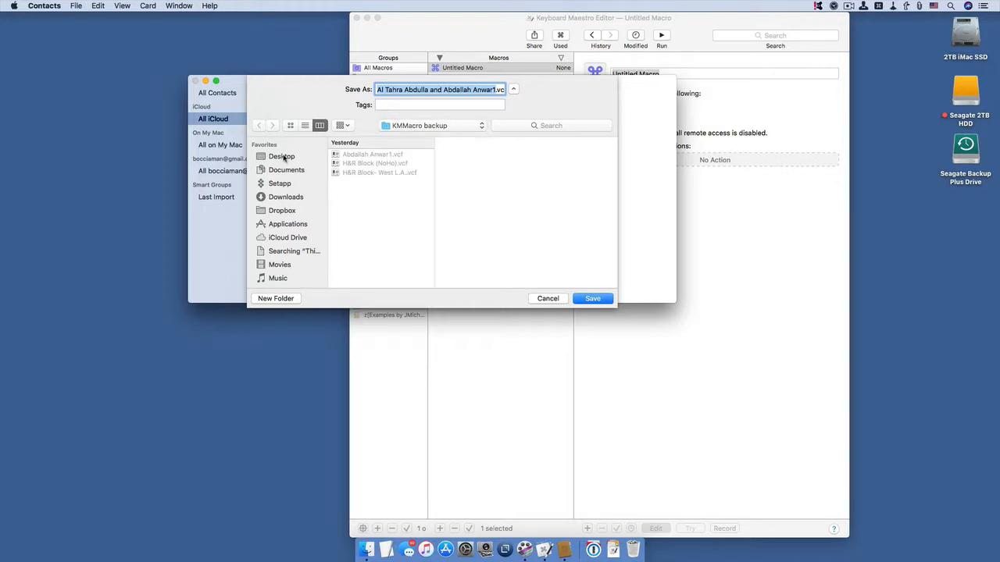
pyautogui.click(283, 158)
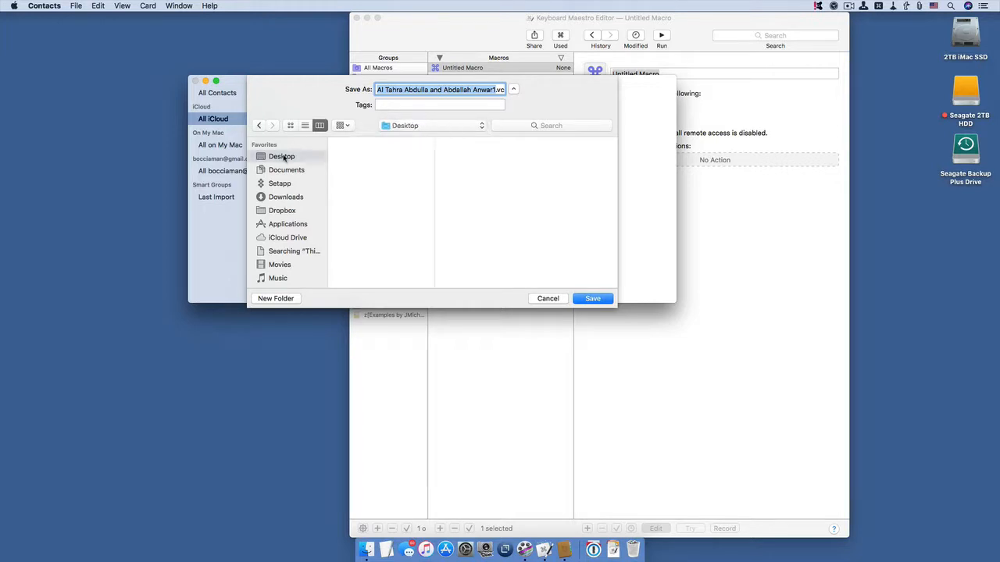
pyautogui.click(587, 299)
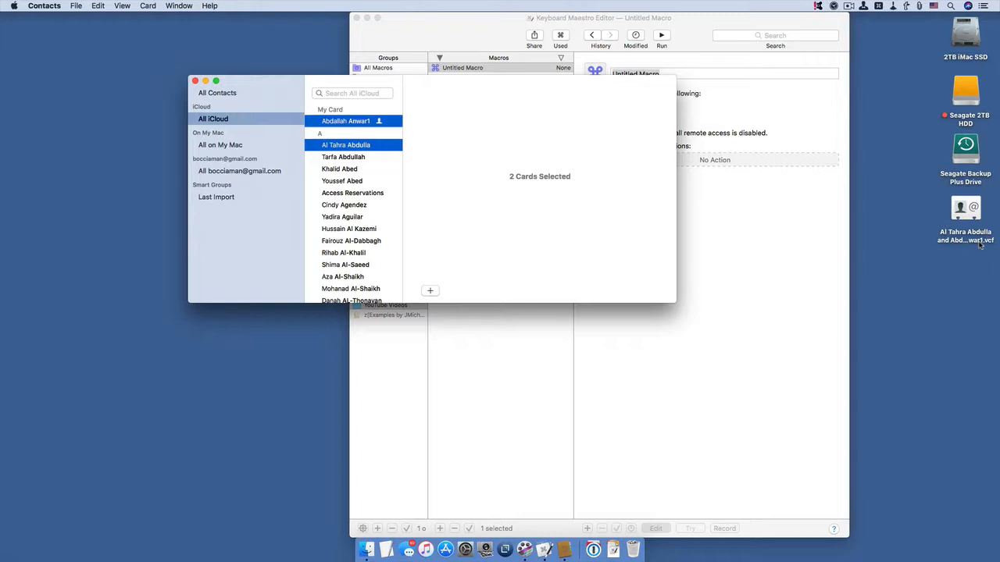
pyautogui.click(195, 81)
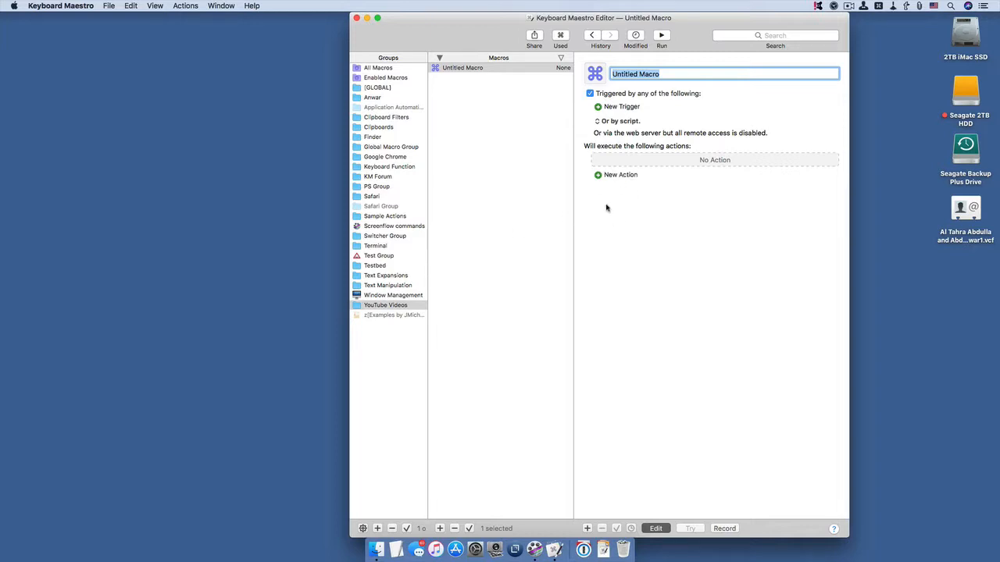
# Step: Name the untitled macro in the YouTube Videos group "Contacts to vCards Dropbox"
pyautogui.press('shift')
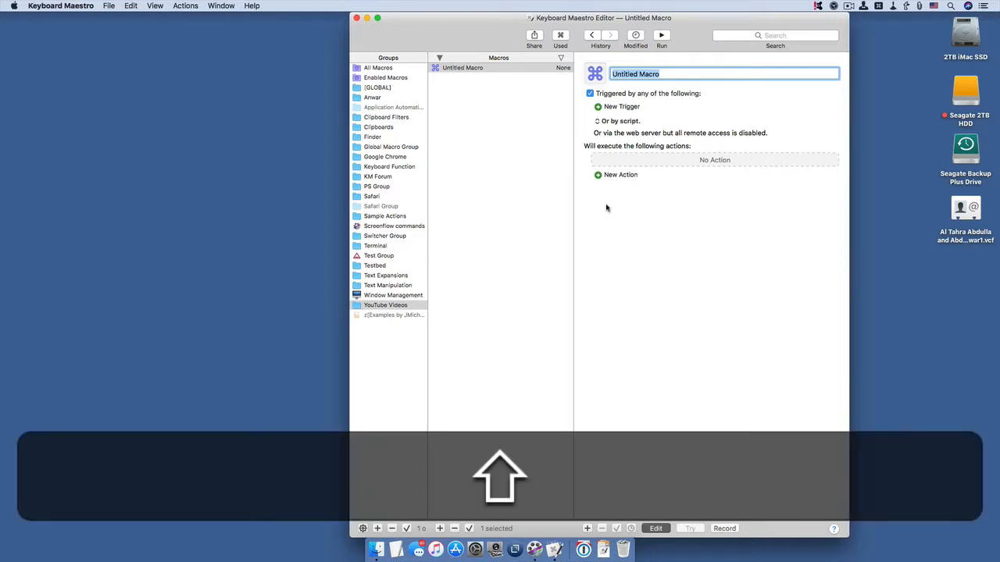
pyautogui.write('Con')
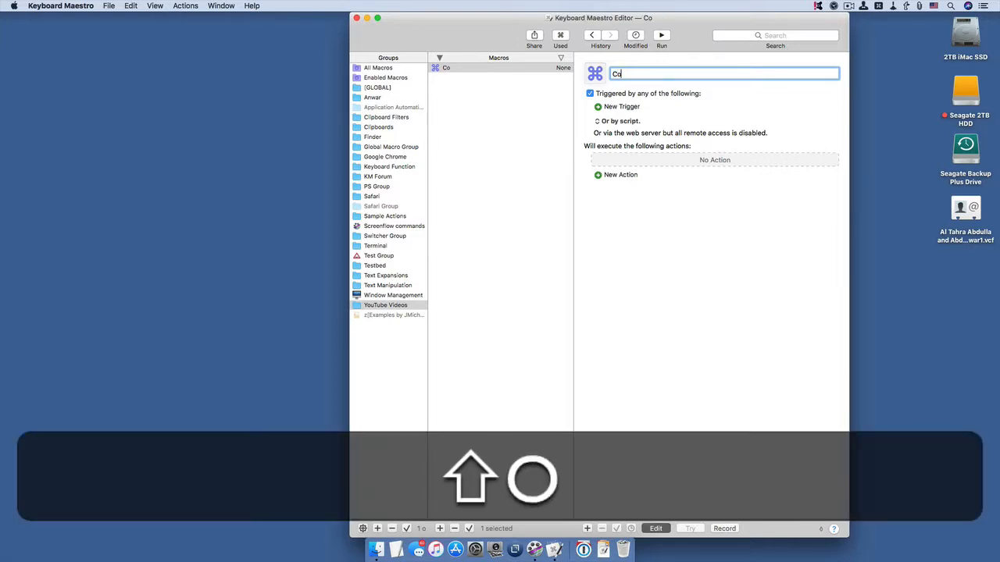
pyautogui.write('tact')
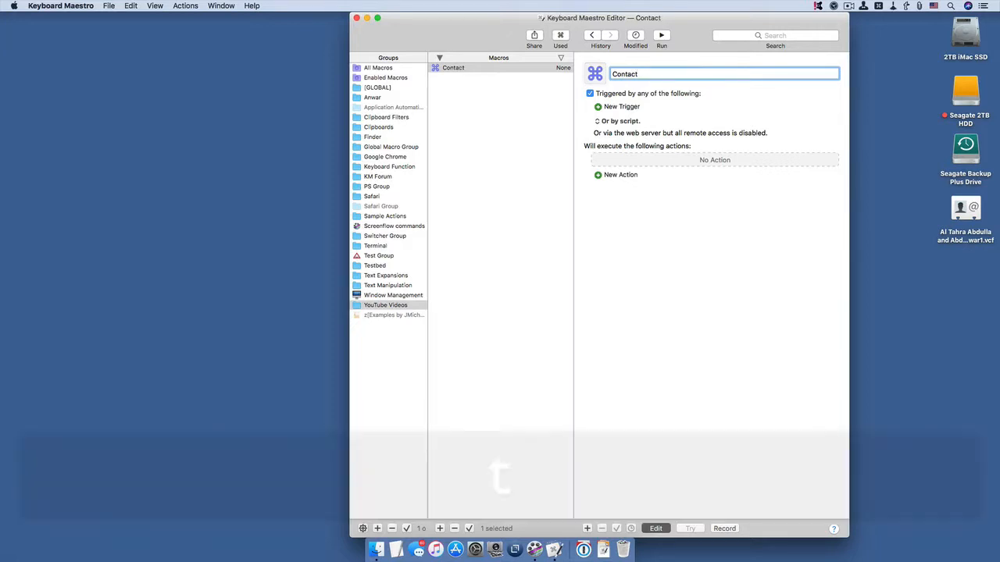
pyautogui.write('s ')
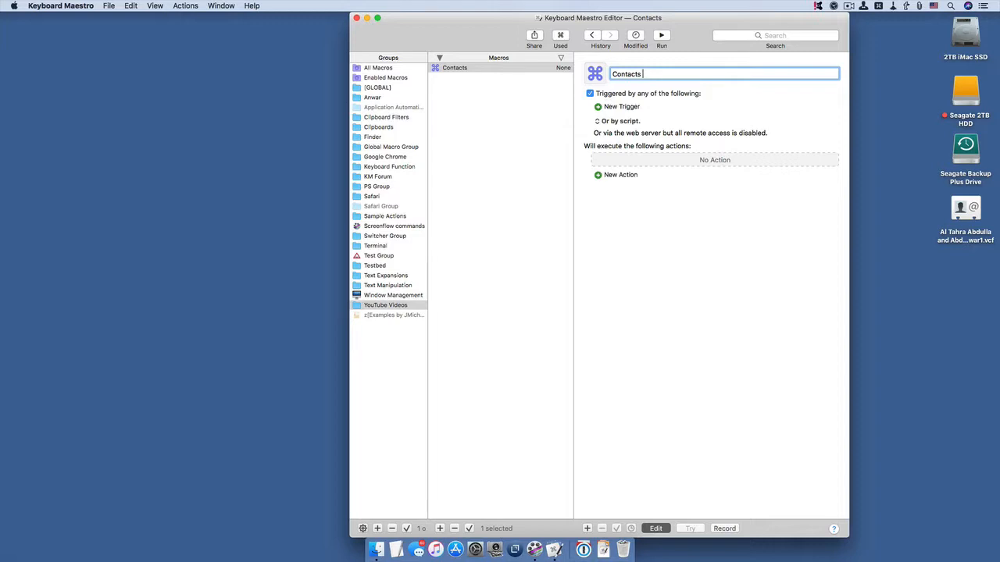
pyautogui.write('to ')
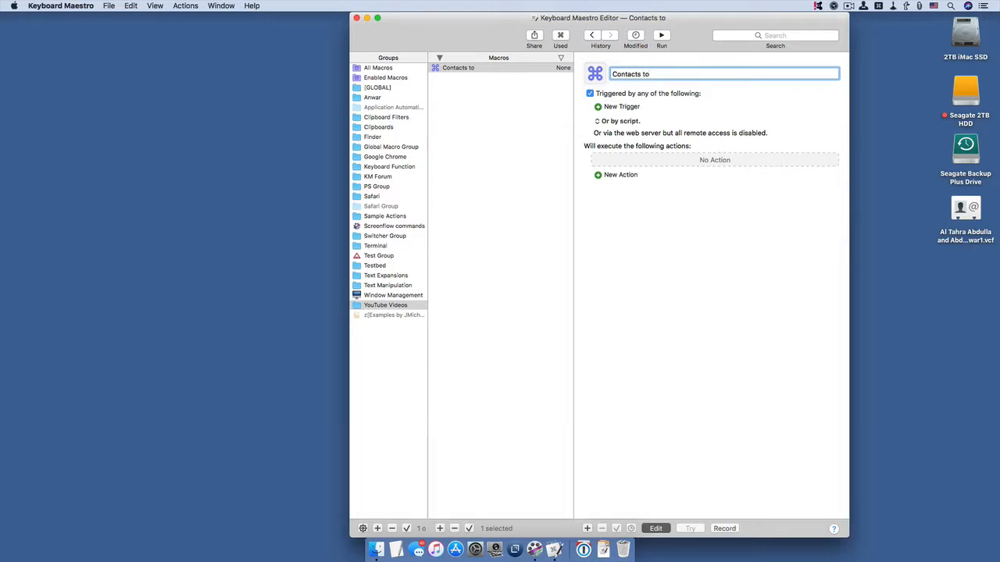
pyautogui.write('v')
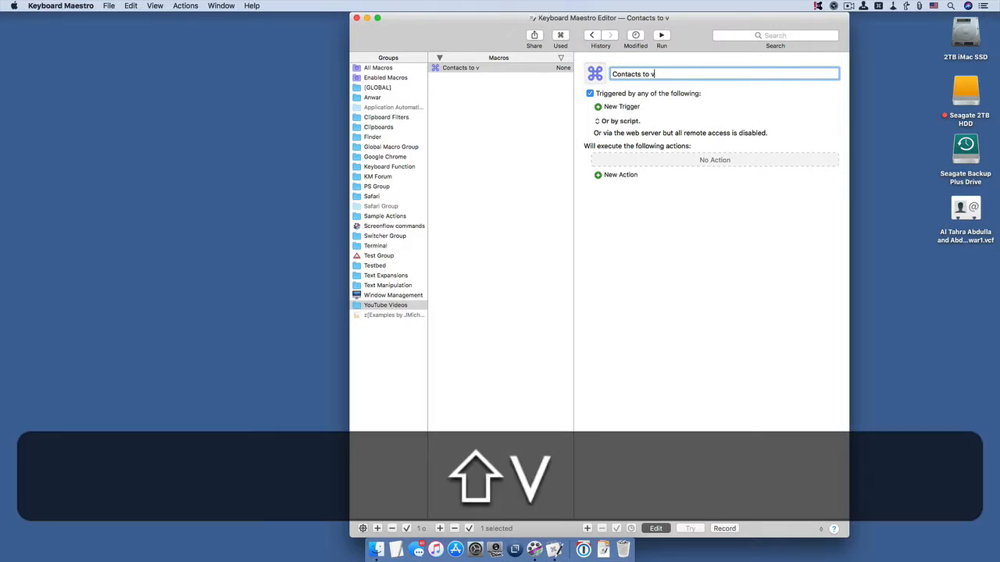
pyautogui.write('Card')
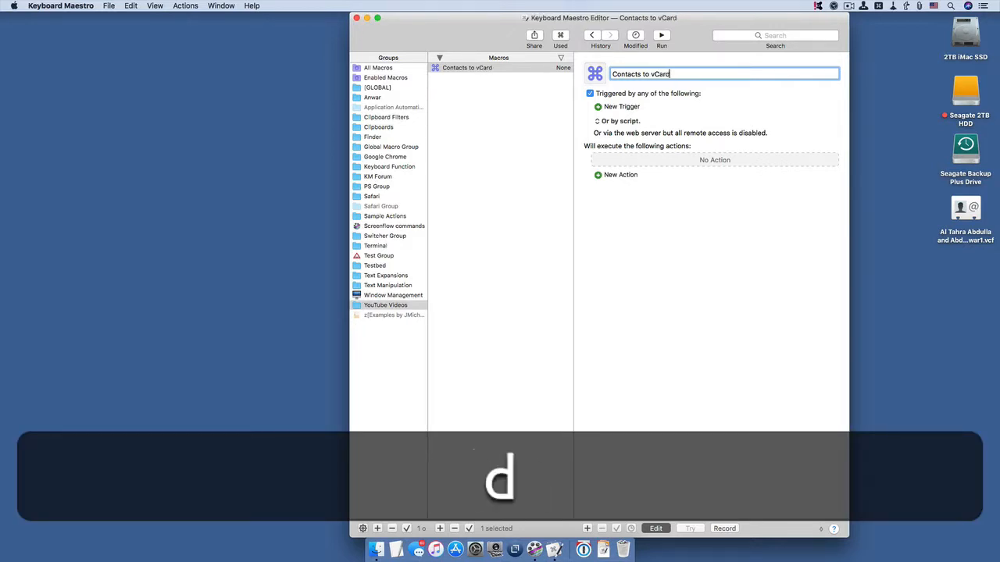
pyautogui.write('s ')
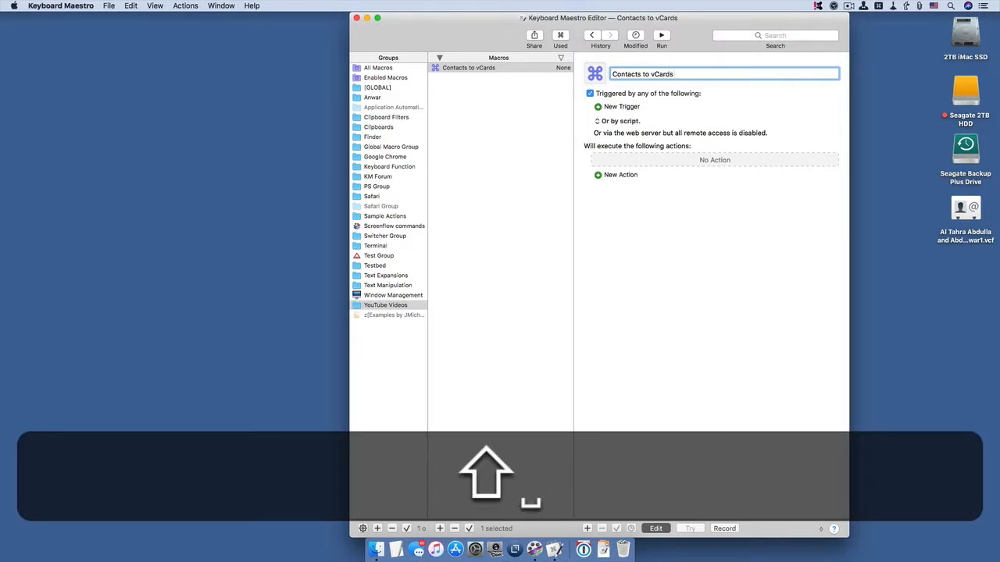
pyautogui.write('Dropb')
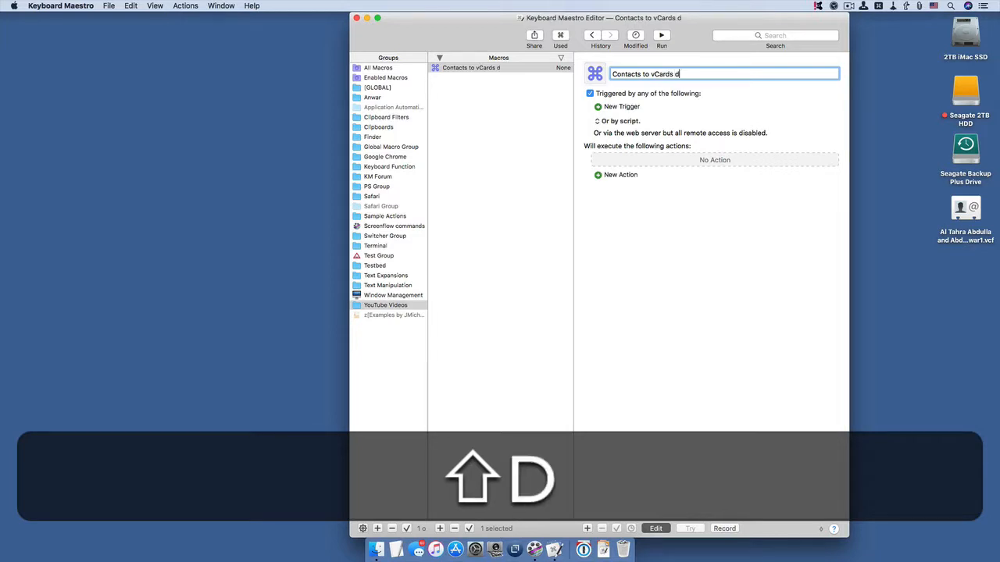
pyautogui.write('ox')
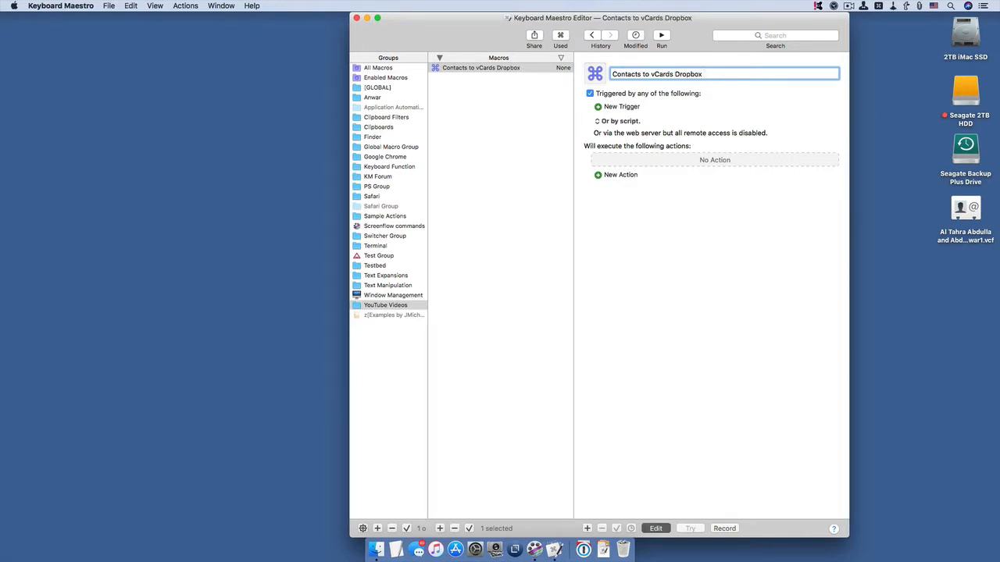
pyautogui.press('BackSpace')
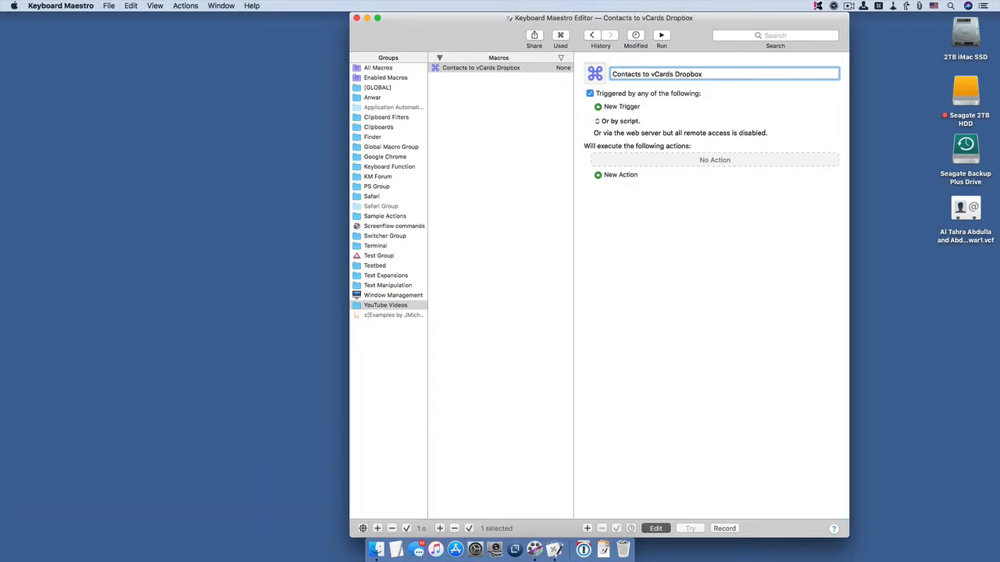
# Step: Search the available actions for "scri" and add an Execute an AppleScript action to the macro
pyautogui.click(621, 175)
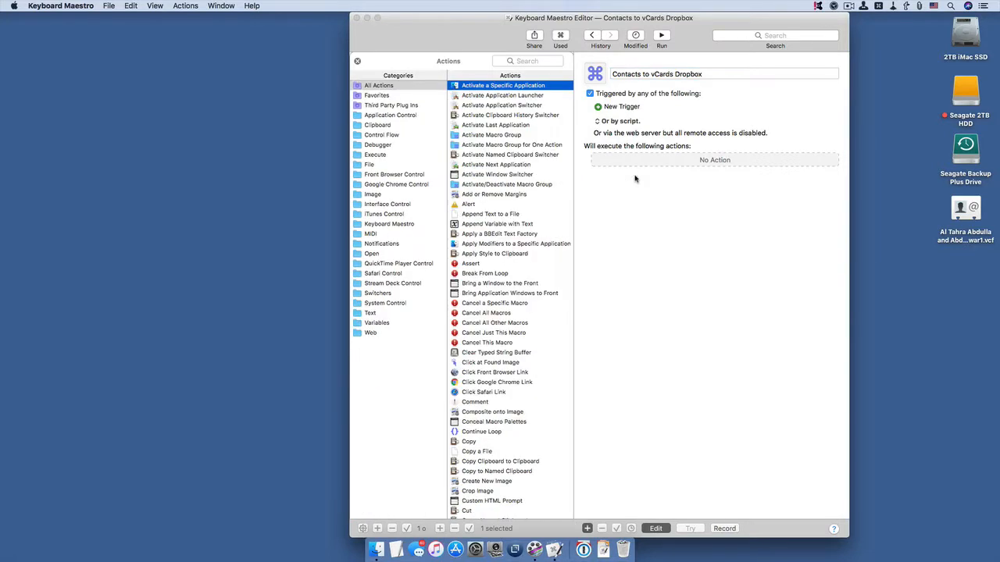
pyautogui.click(535, 61)
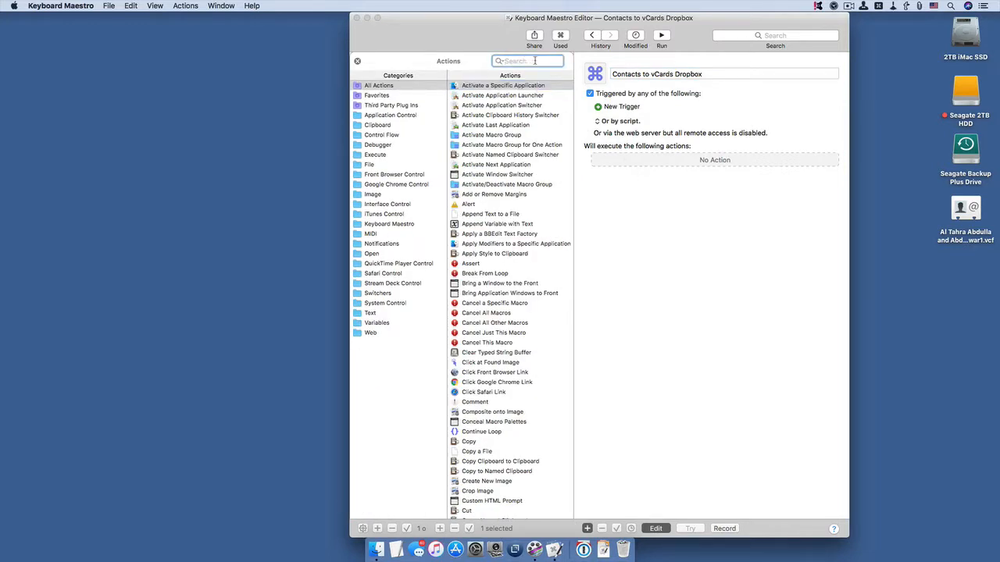
pyautogui.write('sc')
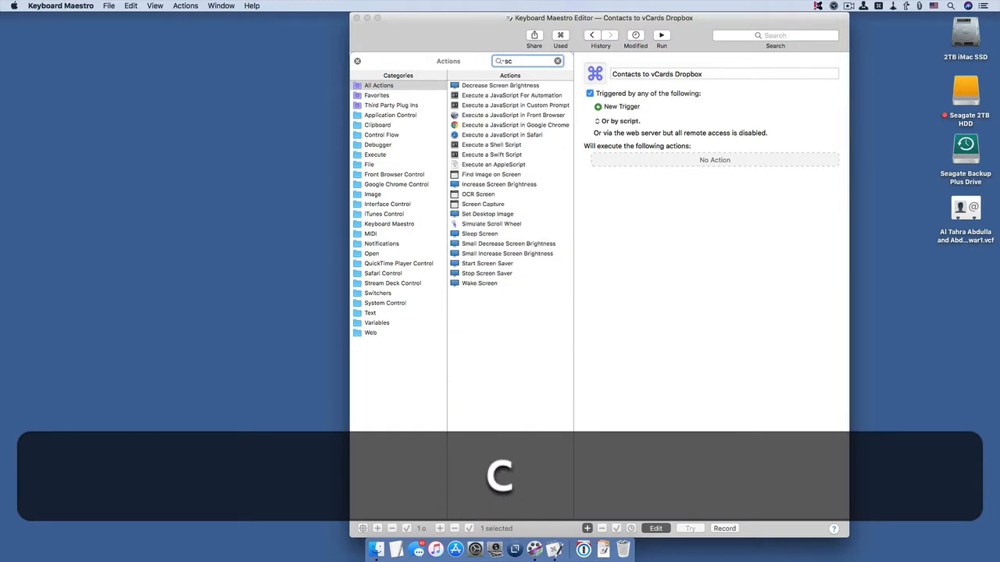
pyautogui.write('ri')
pyautogui.press('Return')
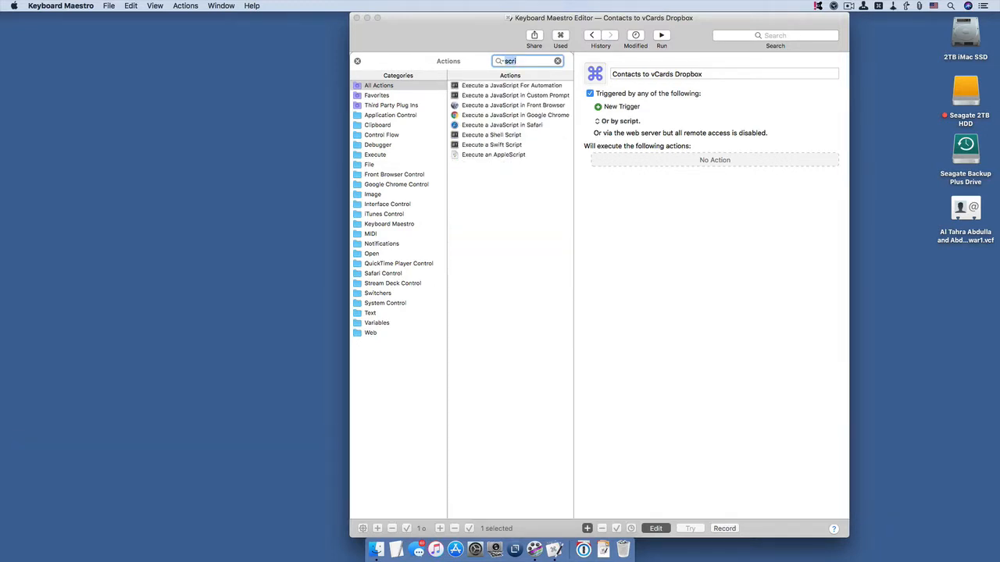
pyautogui.doubleClick(489, 155)
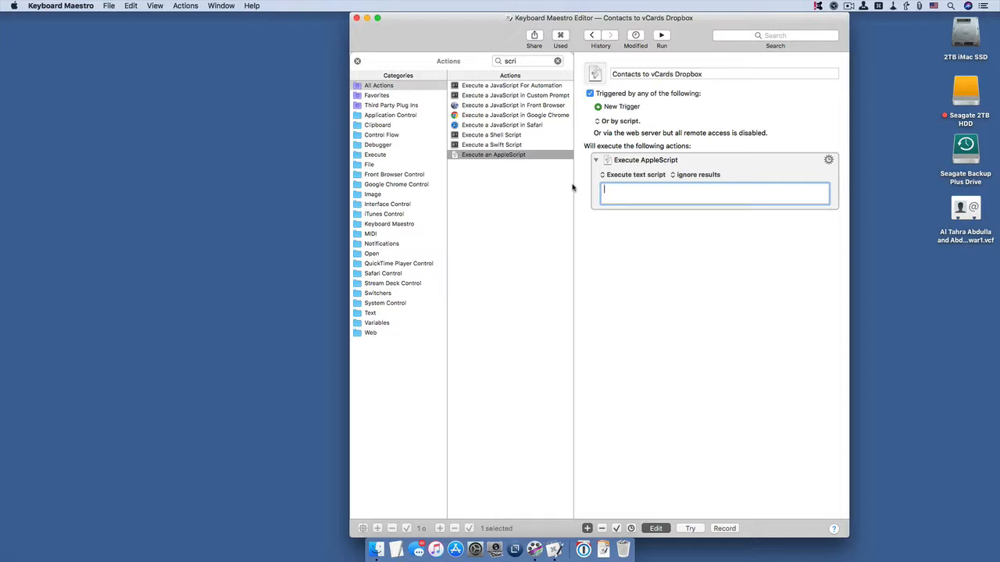
# Step: Set the AppleScript action to execute a script file instead of a text script
pyautogui.click(625, 175)
pyautogui.click(626, 175)
pyautogui.click(626, 175)
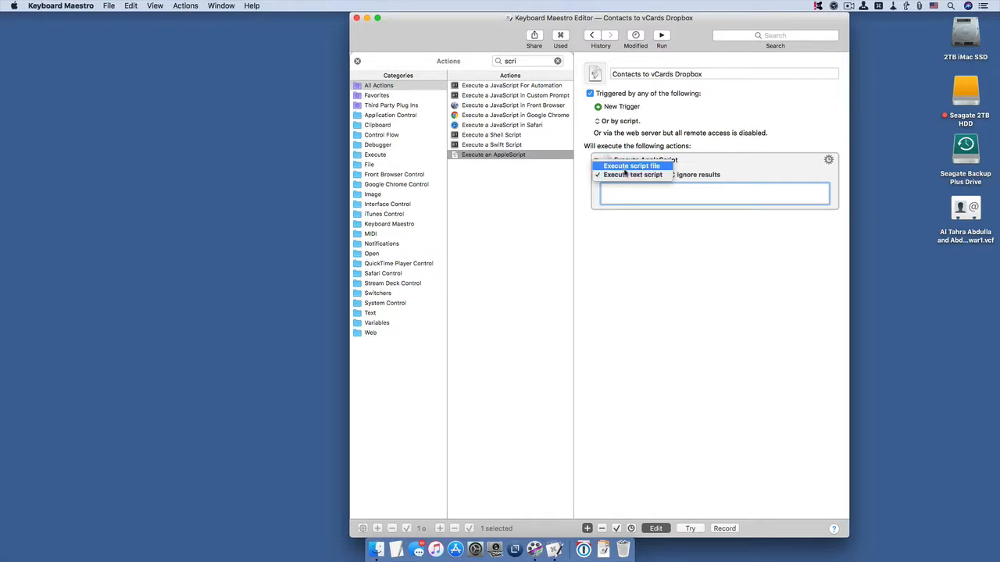
pyautogui.click(624, 171)
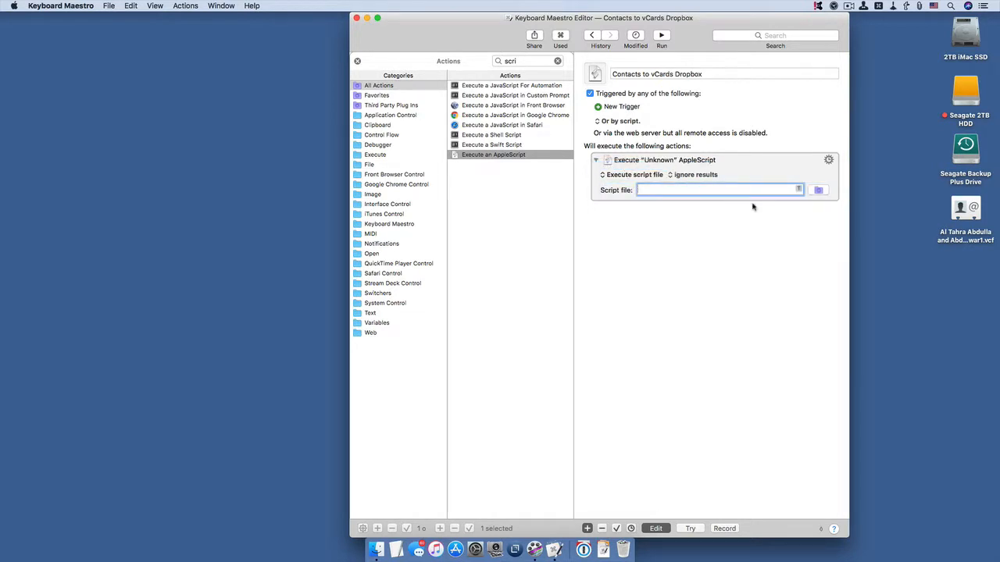
# Step: Choose Contacts Backup.scpt from the AB Applescript folder as the action's script file
pyautogui.click(825, 196)
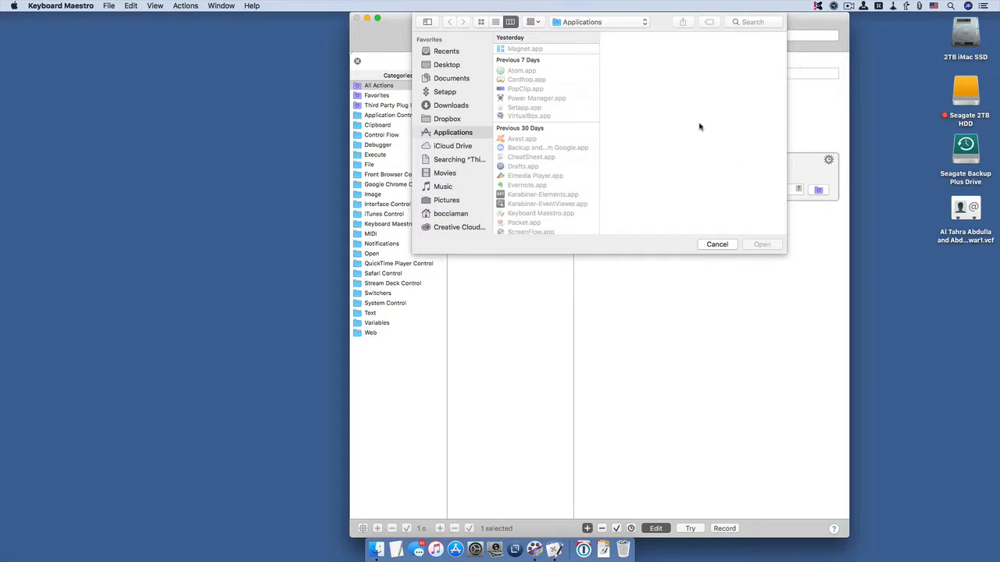
pyautogui.click(625, 24)
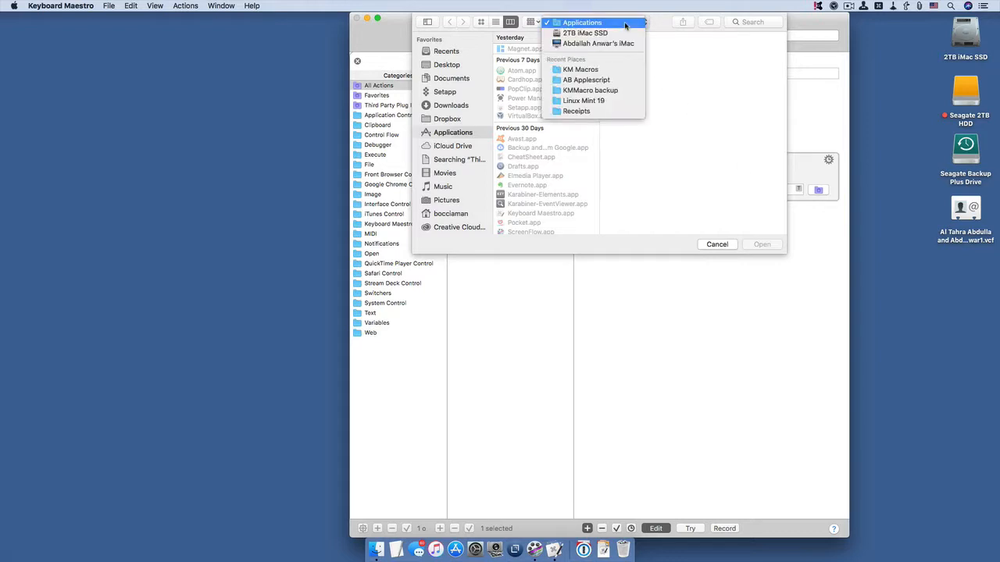
pyautogui.click(627, 80)
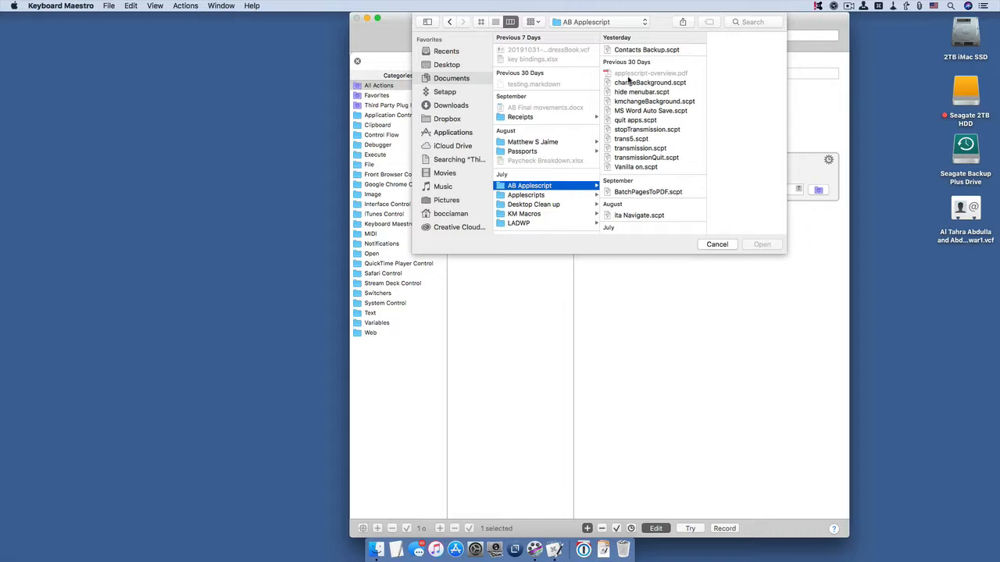
pyautogui.click(631, 50)
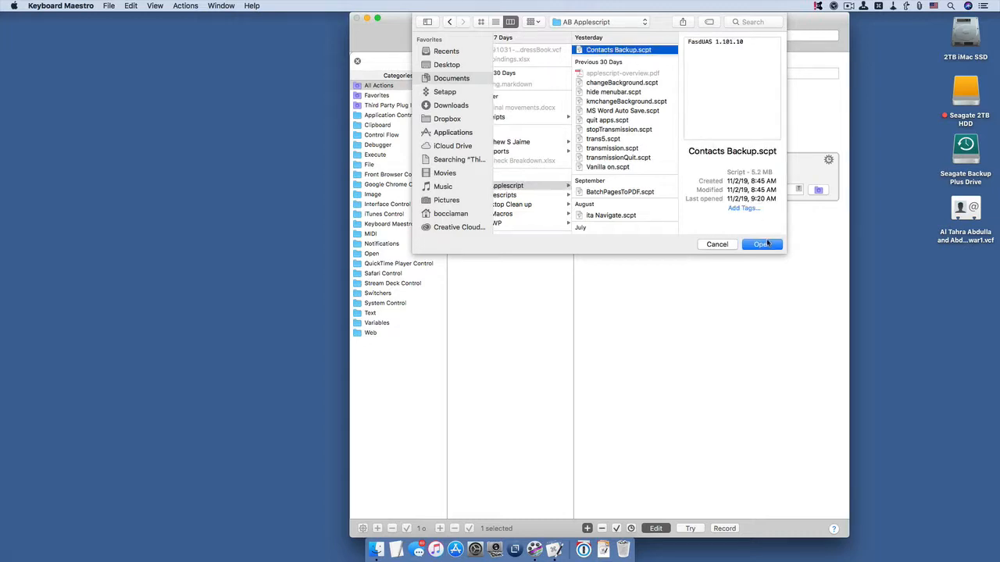
pyautogui.click(762, 245)
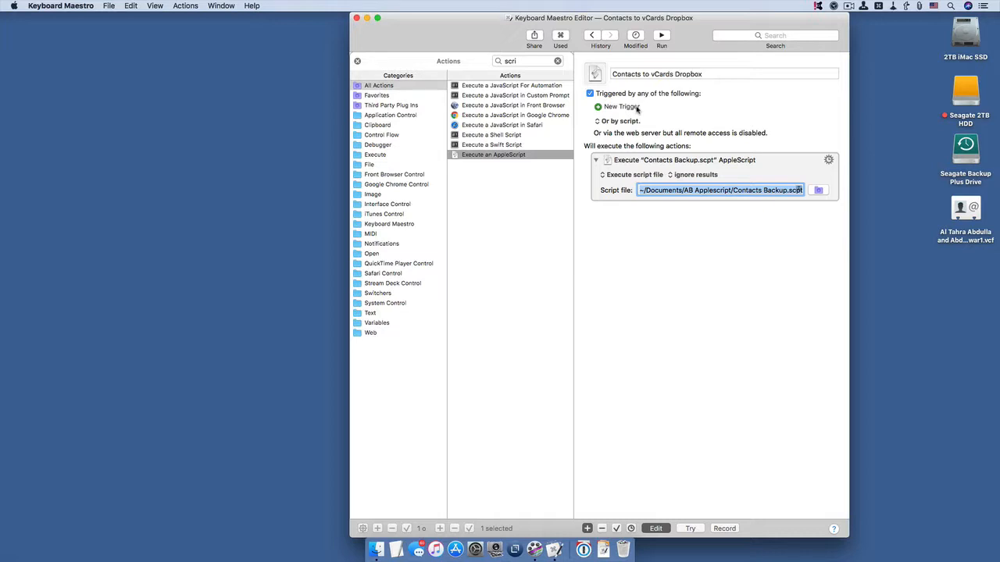
# Step: Add a trigger that runs the macro at 8:30 AM every day and finish editing the macro
pyautogui.click(621, 107)
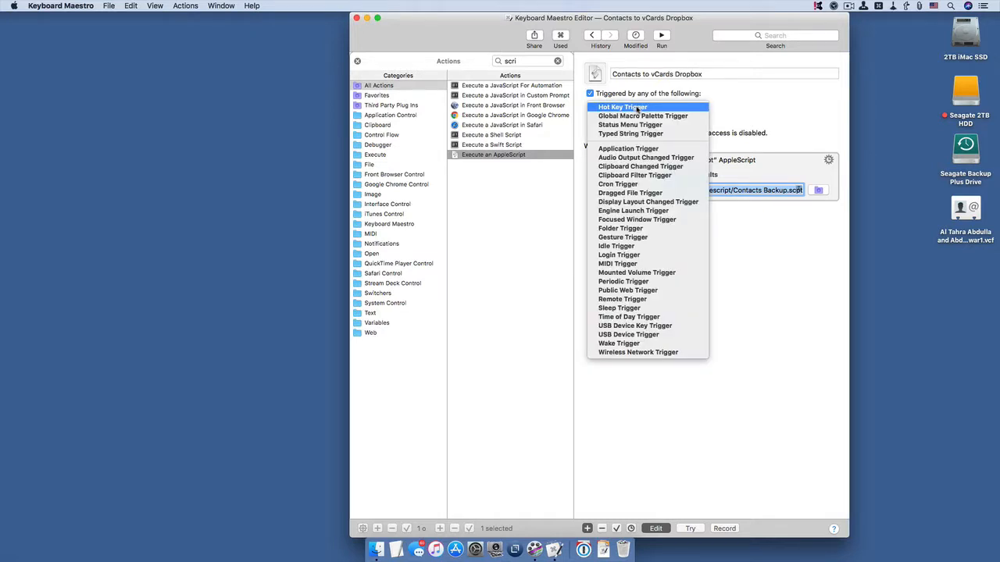
pyautogui.click(637, 109)
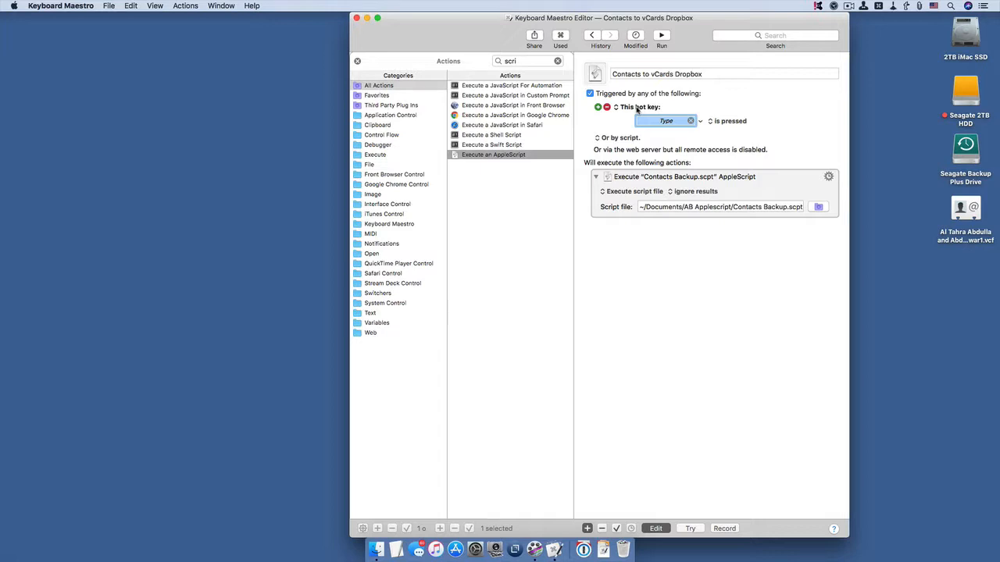
pyautogui.click(637, 109)
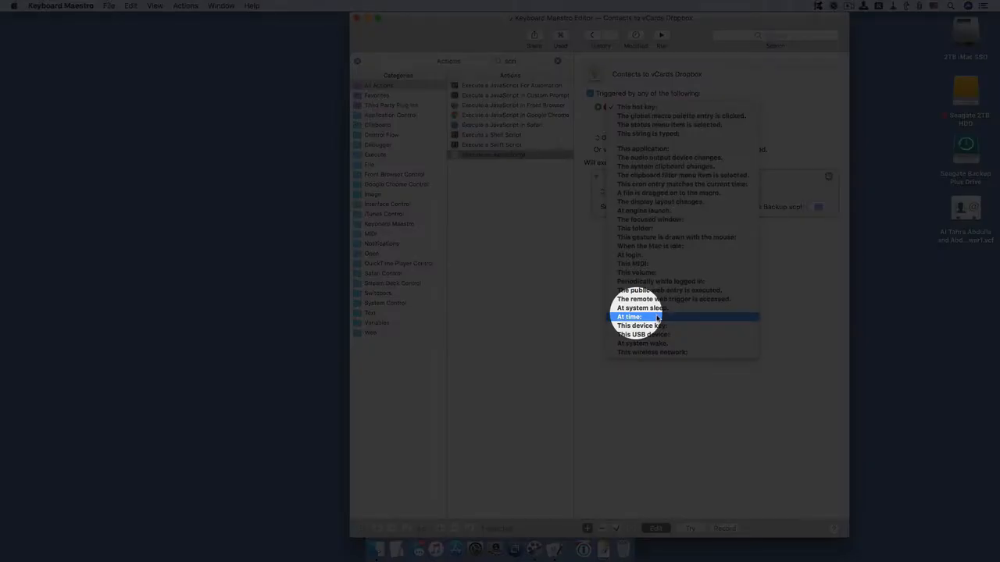
pyautogui.click(657, 321)
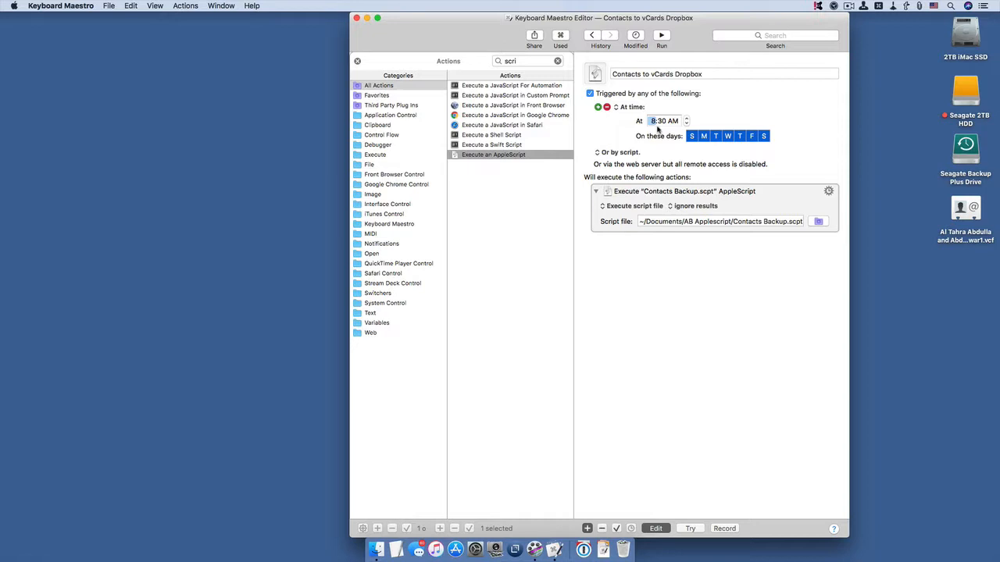
pyautogui.click(650, 532)
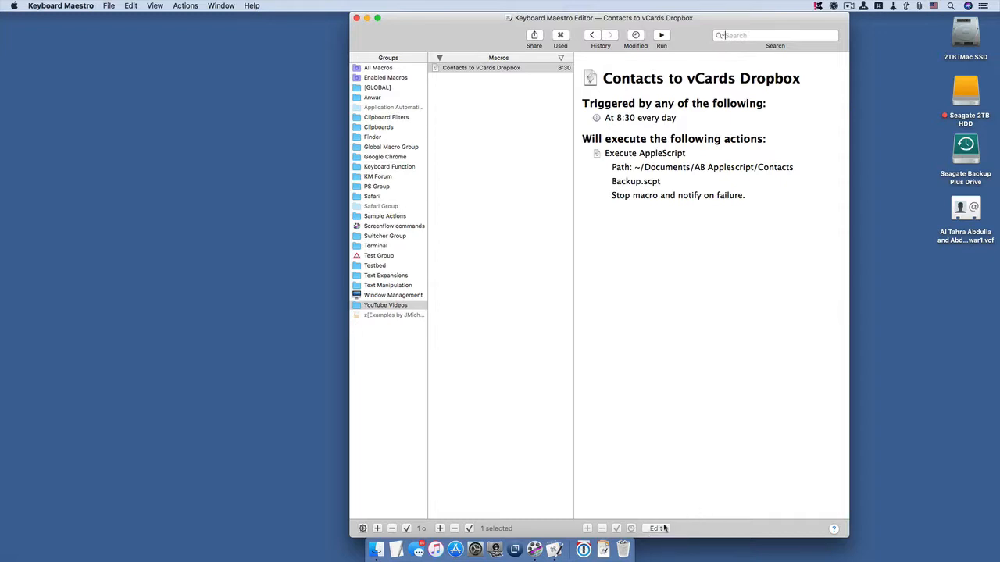
# Step: Replace the macro's time trigger with a hot key trigger set to Control+V and finish editing
pyautogui.click(657, 529)
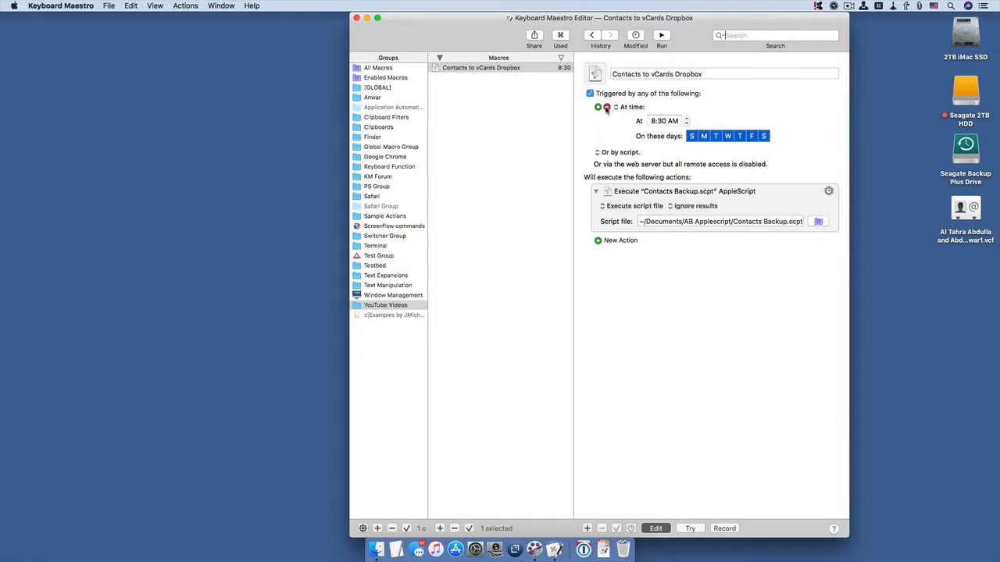
pyautogui.click(607, 107)
pyautogui.click(600, 108)
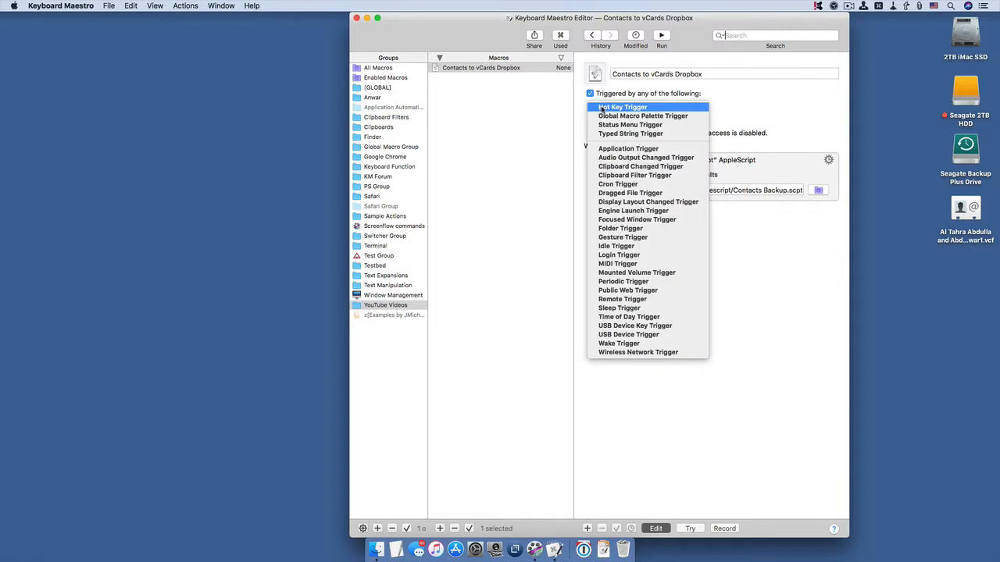
pyautogui.click(601, 109)
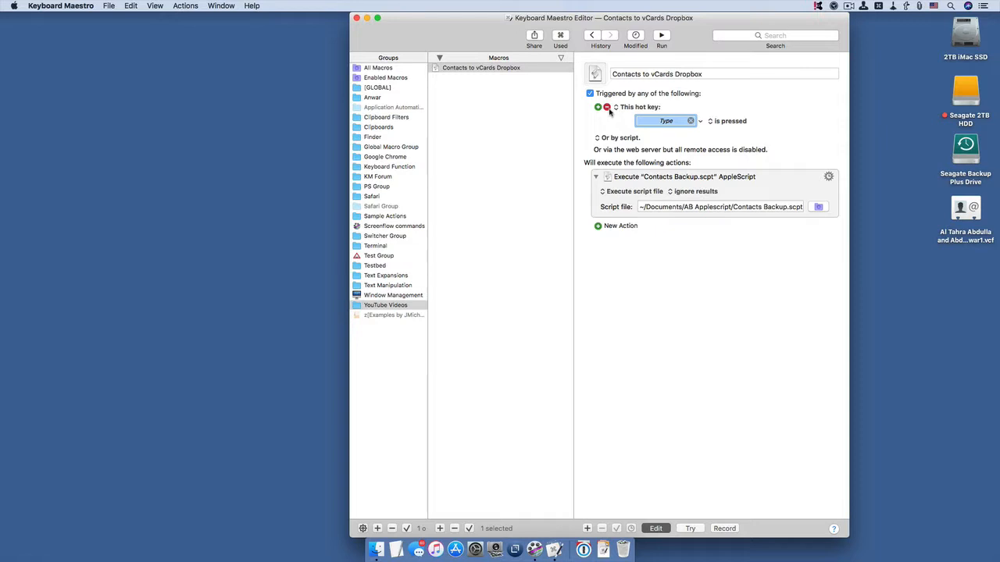
pyautogui.press('ctrl')
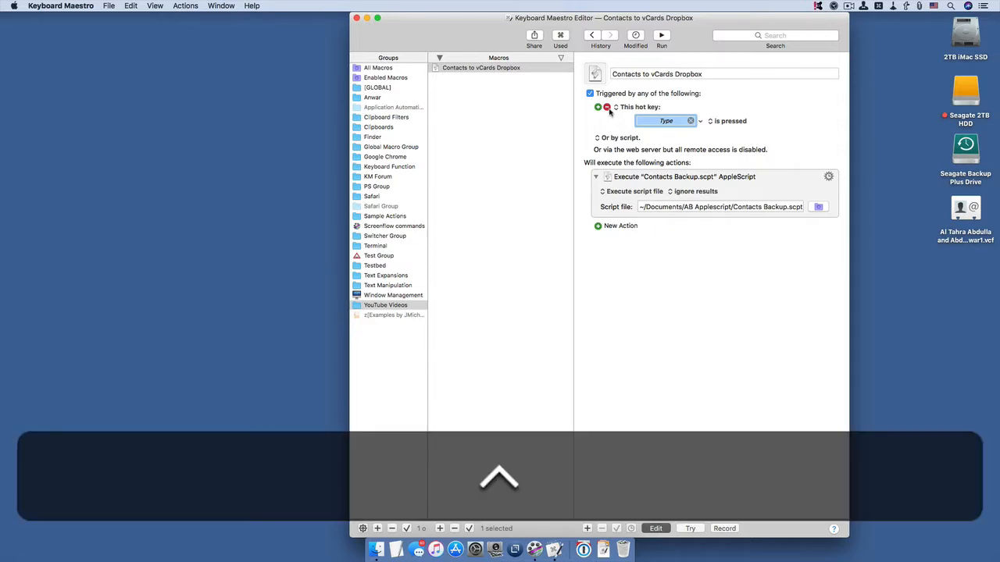
pyautogui.hotkey('ctrl', 'v')
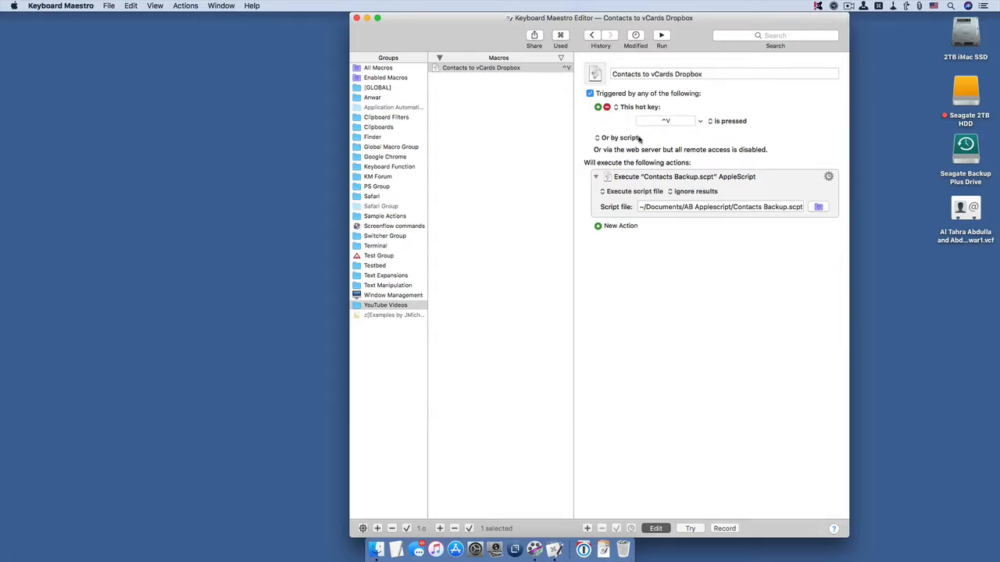
pyautogui.click(655, 528)
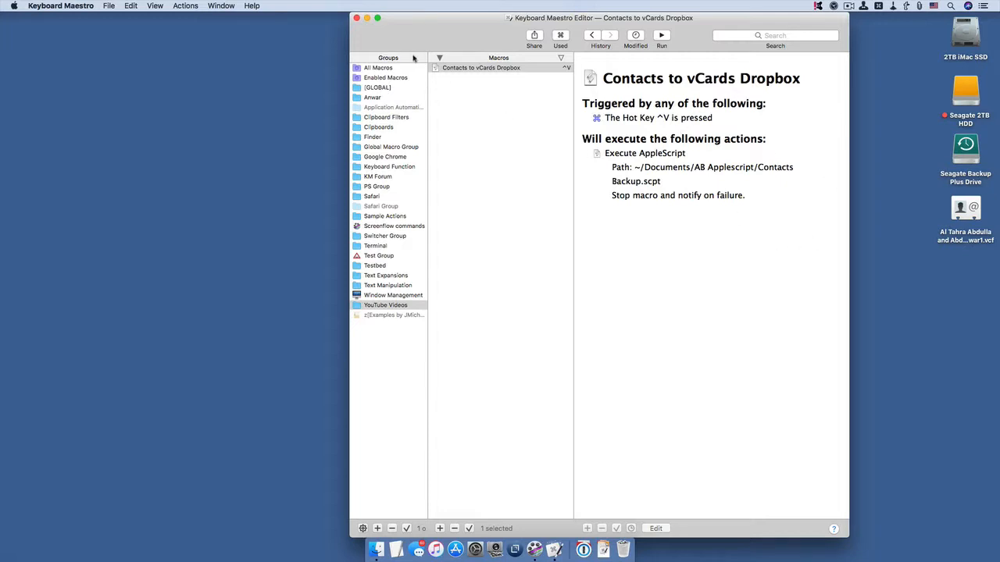
# Step: Close the macro editor window and run the Contacts to vCards Dropbox macro with its hot key
pyautogui.click(357, 17)
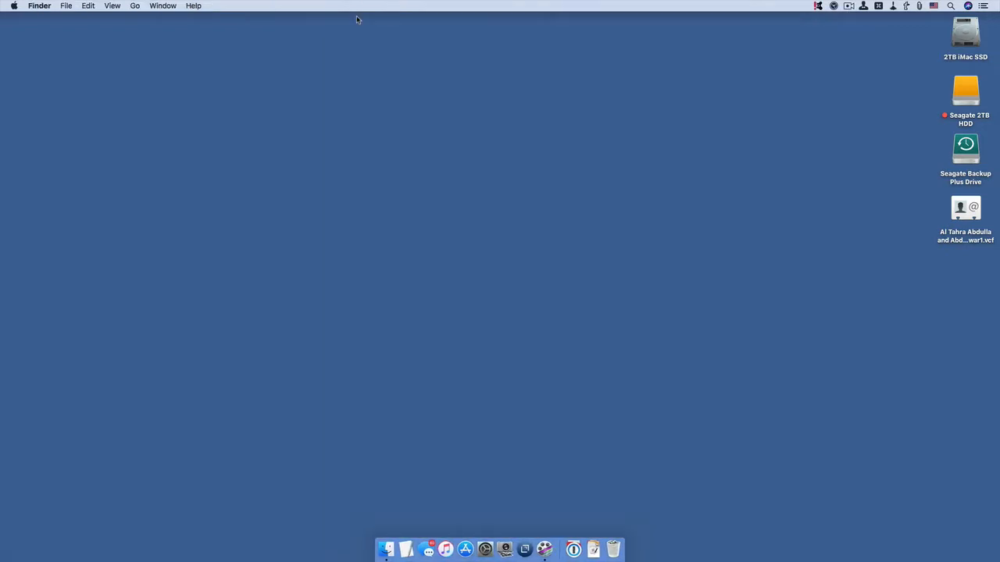
pyautogui.press('ctrl')
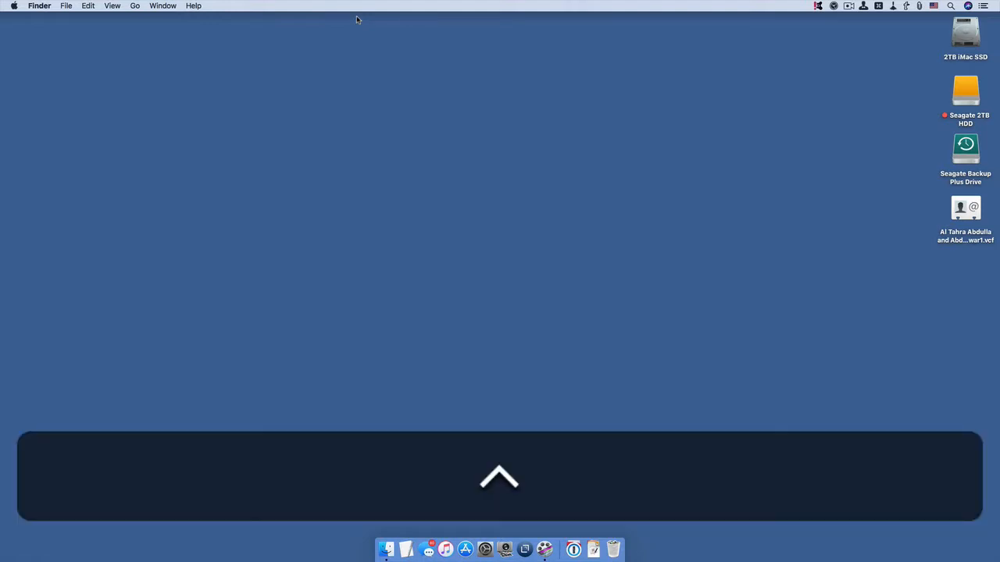
pyautogui.hotkey('ctrl', 'Down')
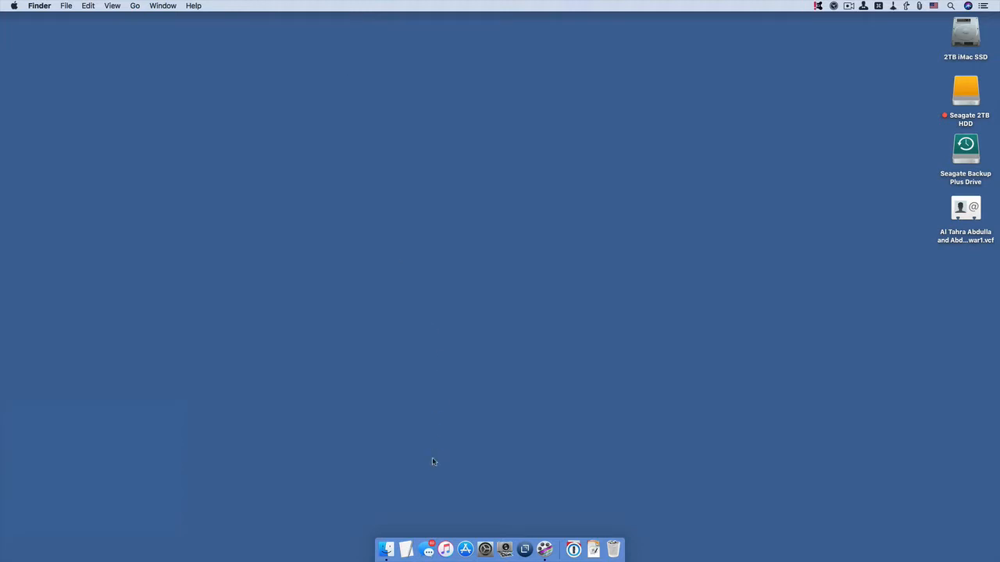
# Step: Browse in Finder to the vCards folder inside Dropbox's Backups folder and preview one of the exported contact files
pyautogui.click(386, 549)
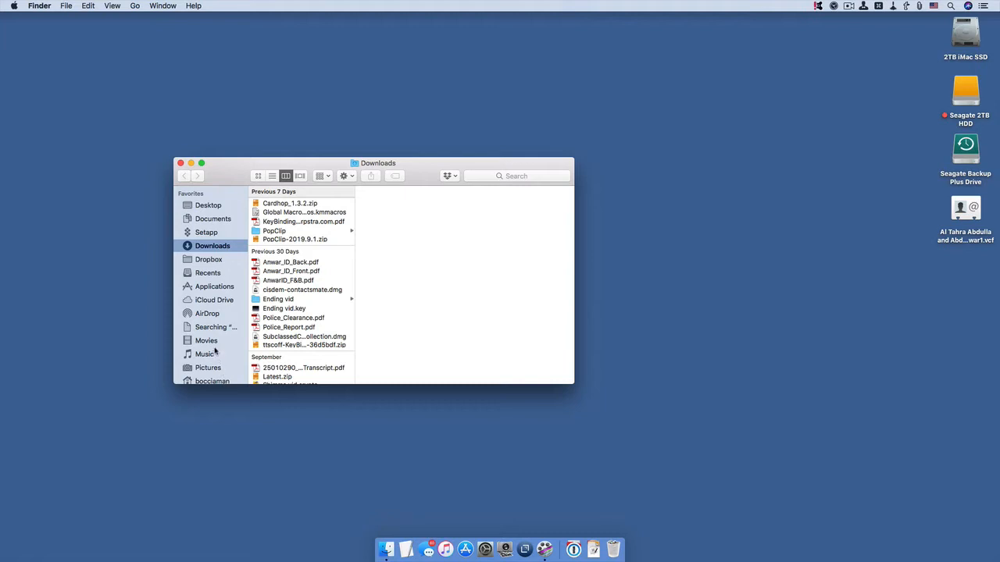
pyautogui.click(208, 261)
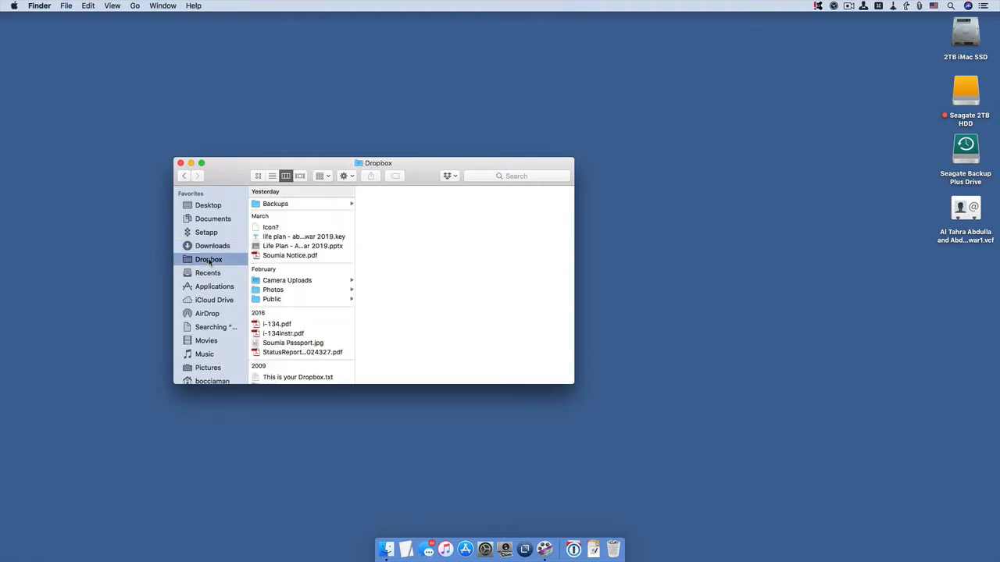
pyautogui.click(336, 206)
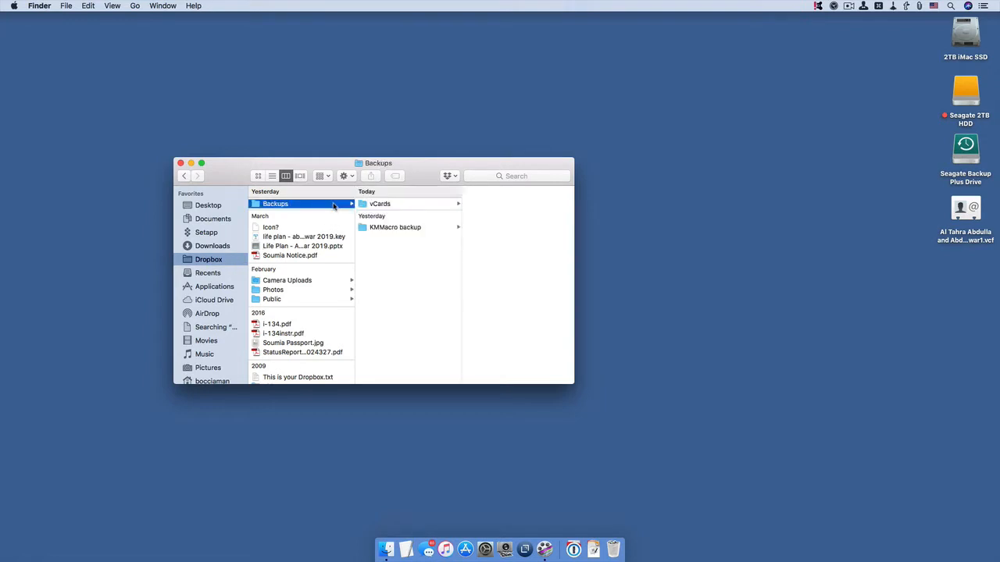
pyautogui.click(376, 205)
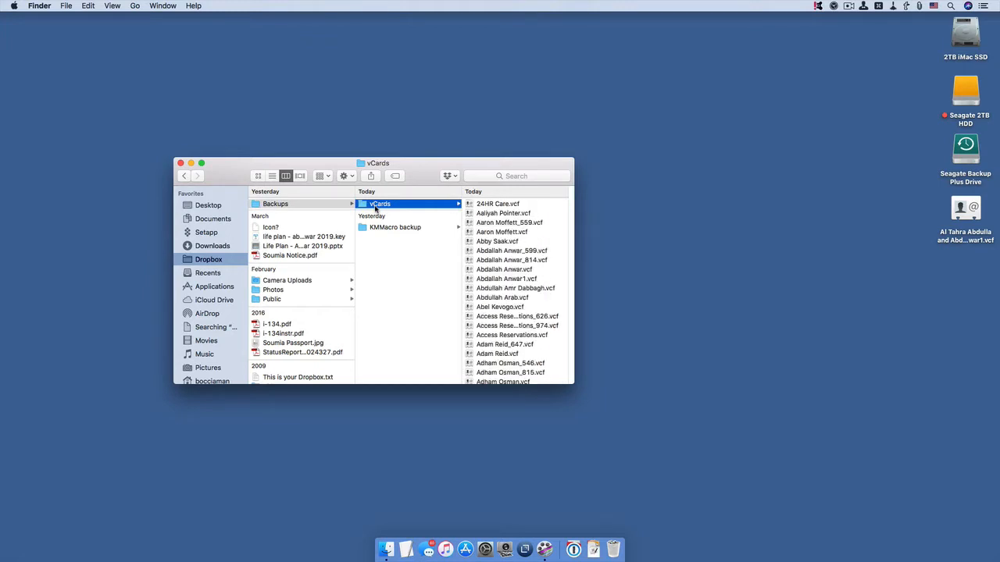
pyautogui.click(484, 259)
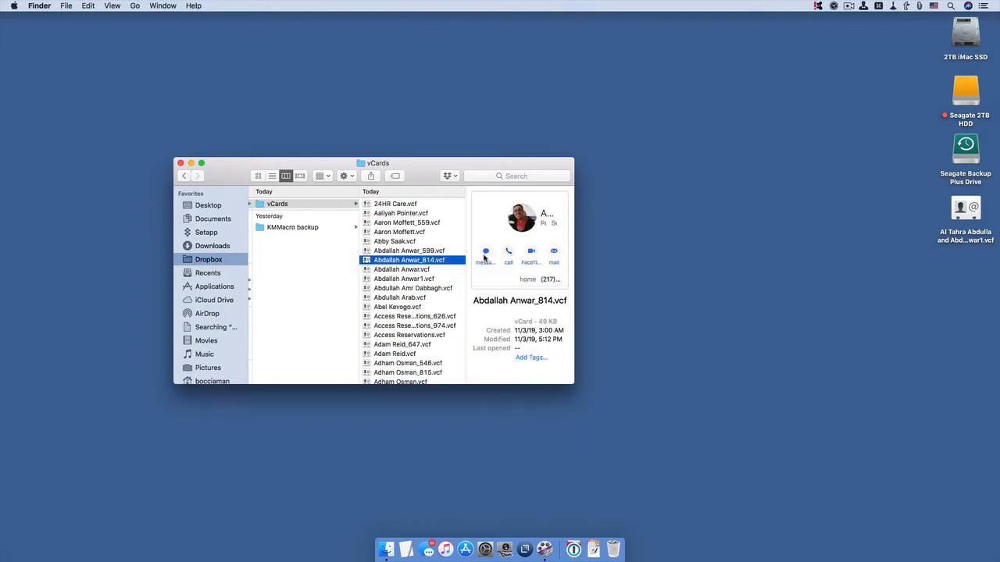
# Step: Select all the files in the vCards folder and check how many items can be copied
pyautogui.press('ctrl')
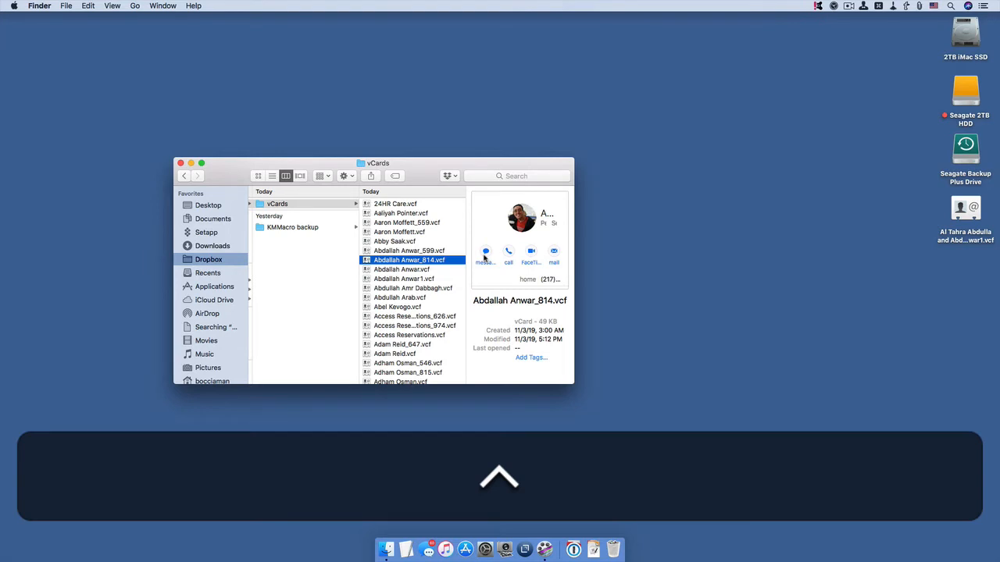
pyautogui.hotkey('ctrl', 'a')
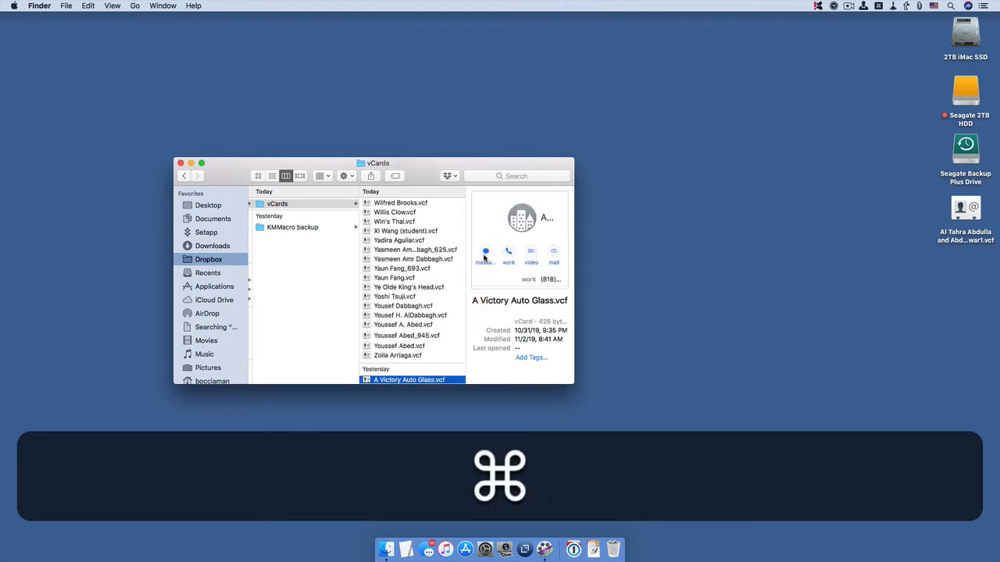
pyautogui.press('super+a')
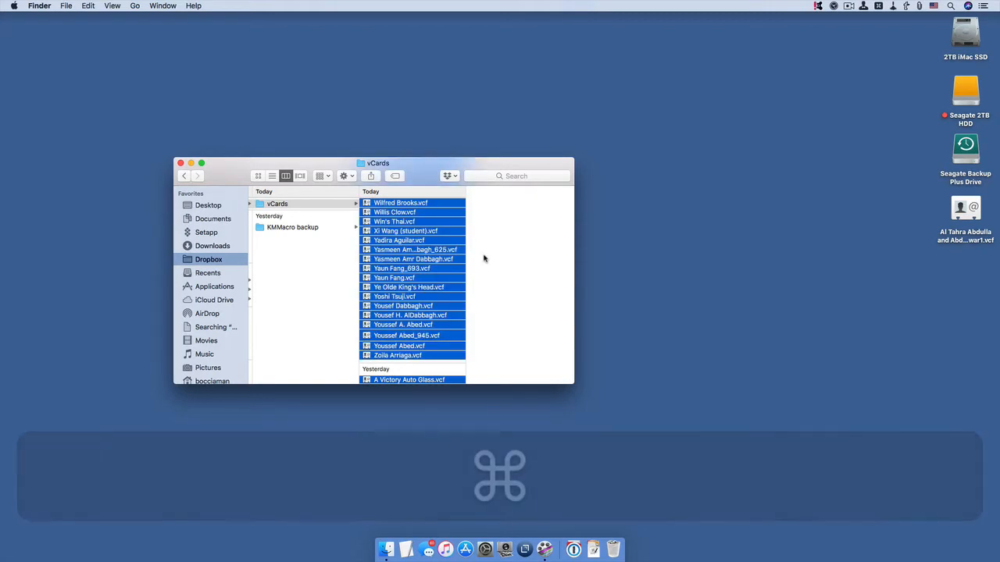
pyautogui.click(90, 5)
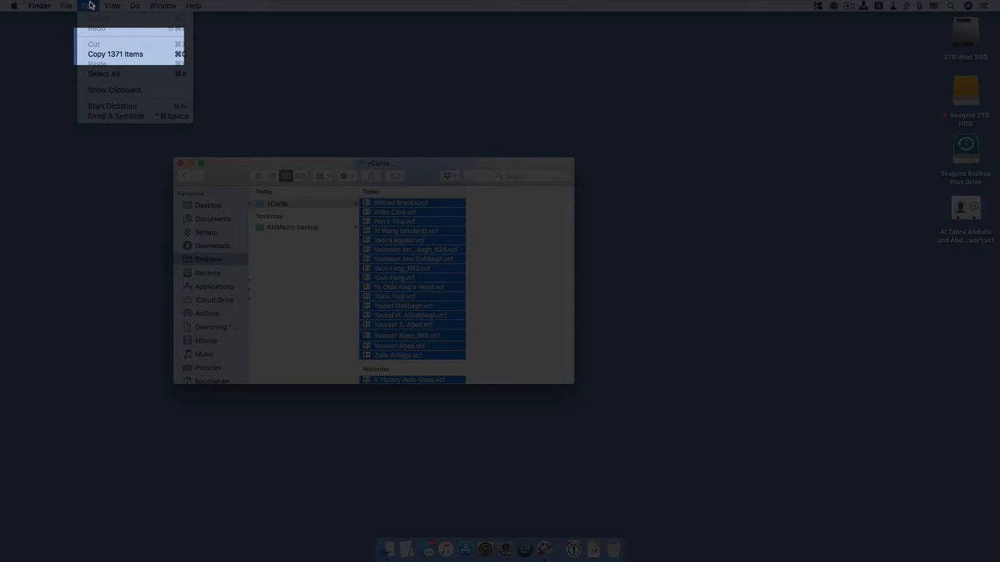